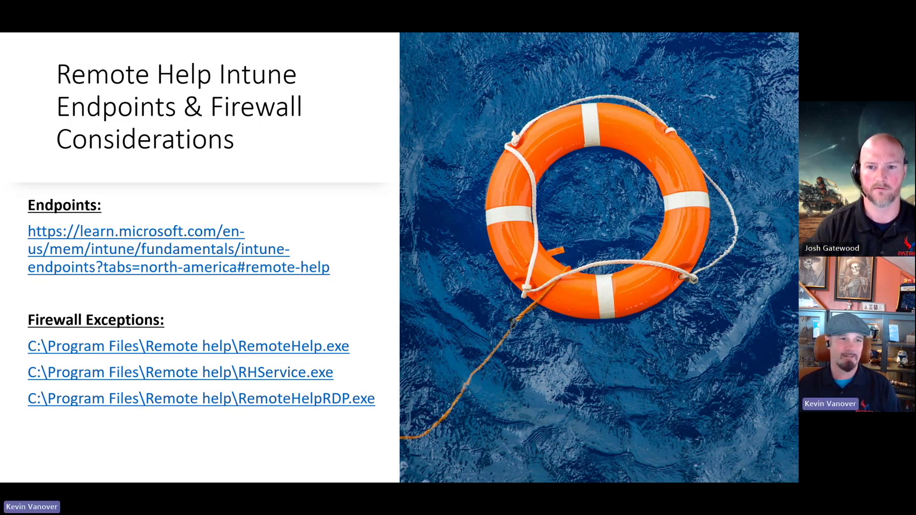
Advance the slideshow to the Remote Help App slide with the aka.ms/downloadremotehelp link.
{"action": "key", "text": "Right"}
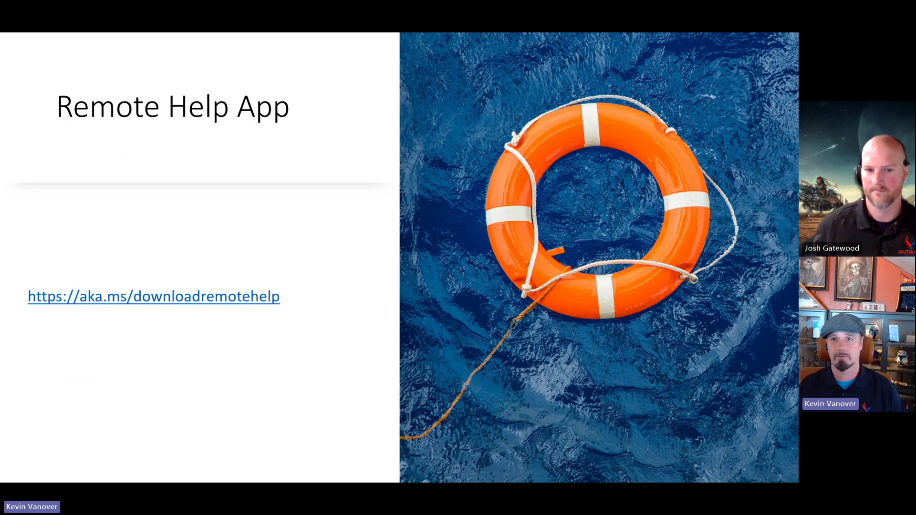
Switch from the slideshow to the Intune admin center Apps overview in the browser.
{"action": "key", "text": "alt+Tab"}
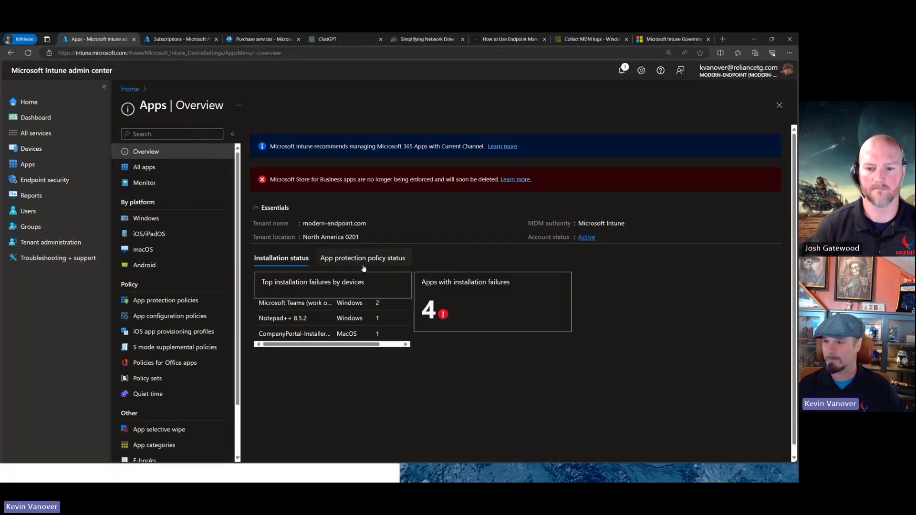
Browse the full Windows apps list with all entries loaded, then begin adding a new app.
{"action": "left_click", "coordinate": [147, 219]}
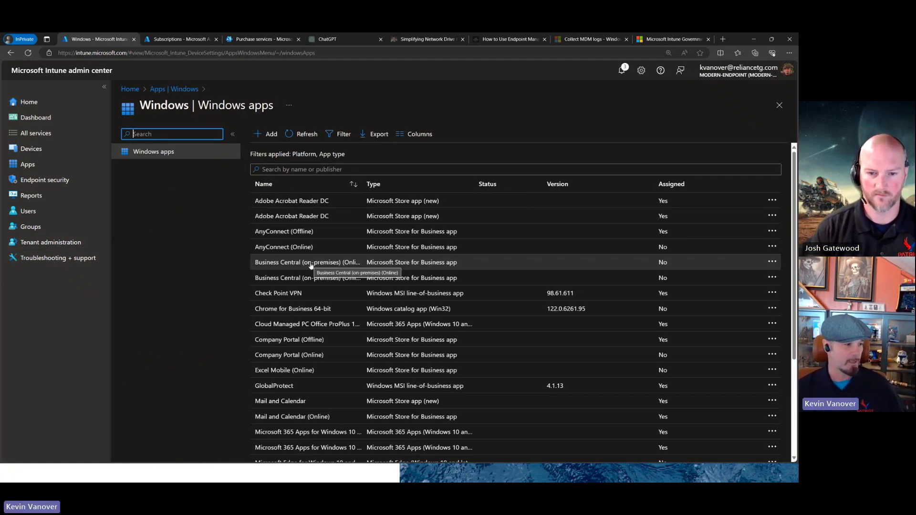
{"action": "scroll", "coordinate": [311, 266], "scroll_direction": "down", "scroll_amount": 3}
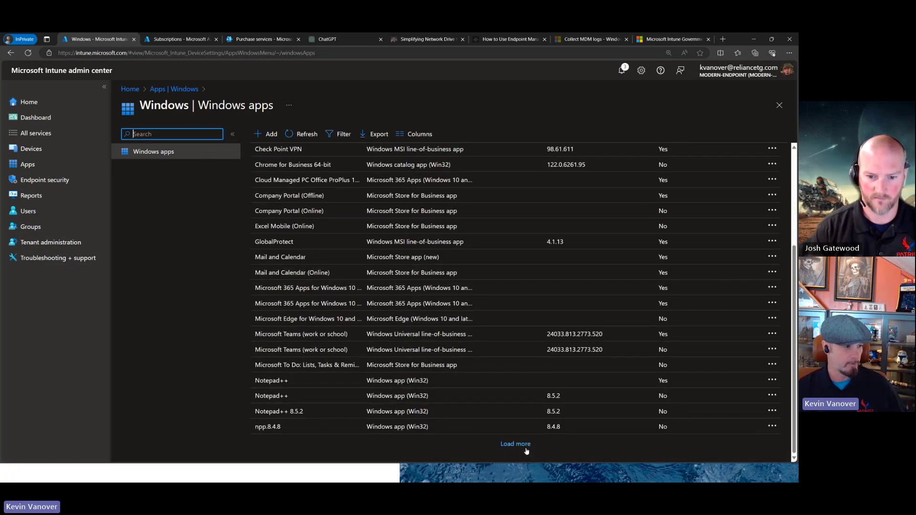
{"action": "left_click", "coordinate": [526, 449]}
{"action": "scroll", "coordinate": [306, 372], "scroll_direction": "down", "scroll_amount": 3}
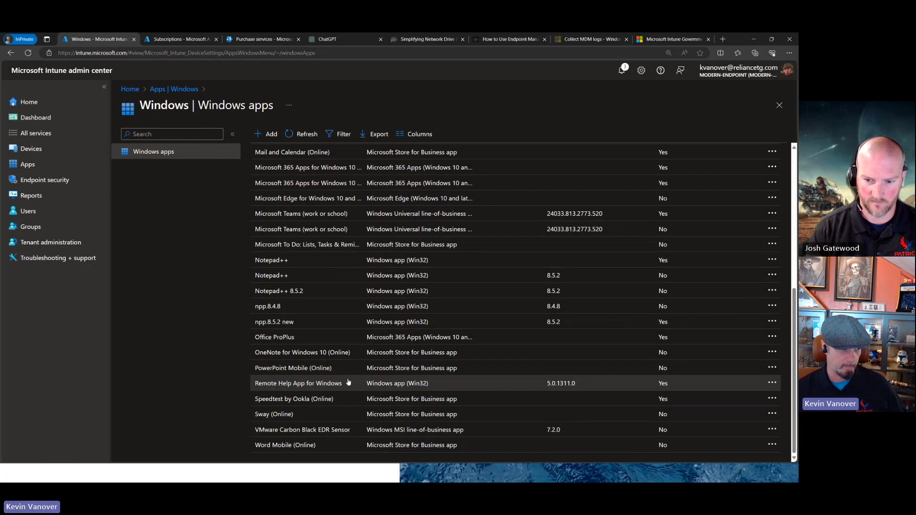
{"action": "scroll", "coordinate": [286, 195], "scroll_direction": "up", "scroll_amount": 4}
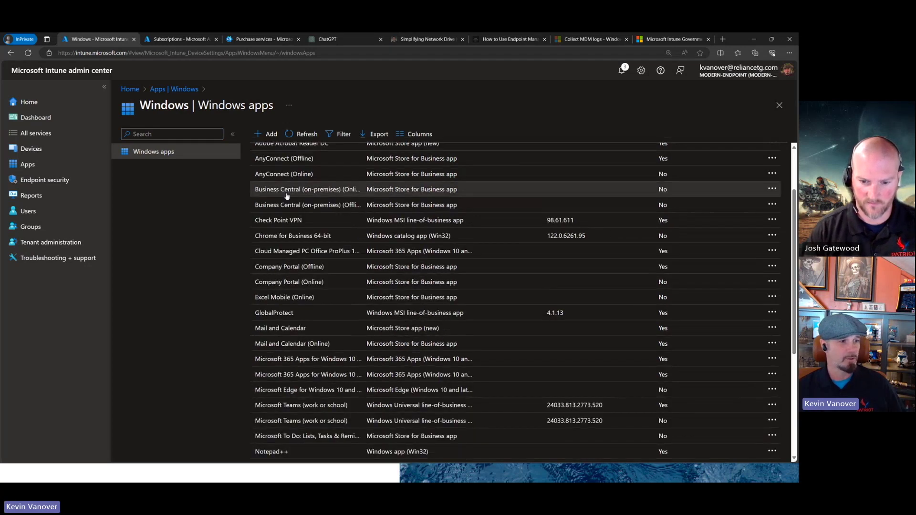
{"action": "scroll", "coordinate": [286, 195], "scroll_direction": "up", "scroll_amount": 2}
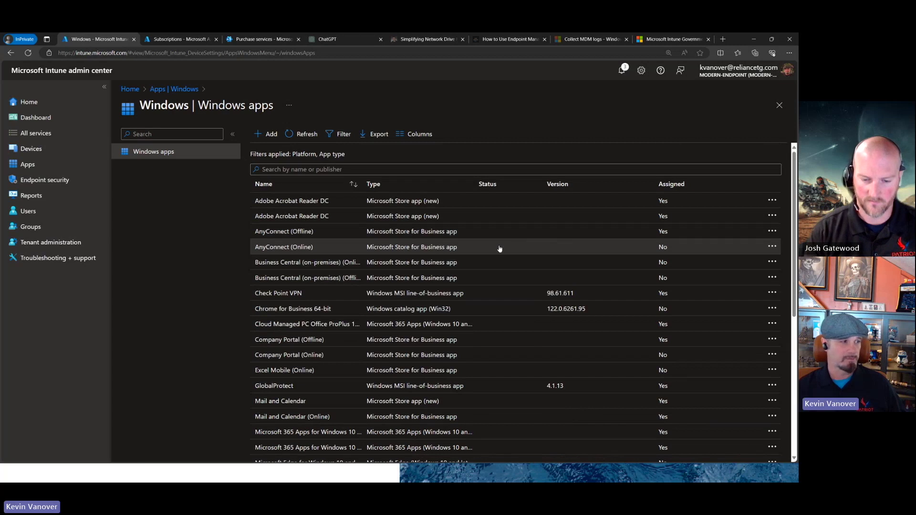
{"action": "left_click", "coordinate": [270, 139]}
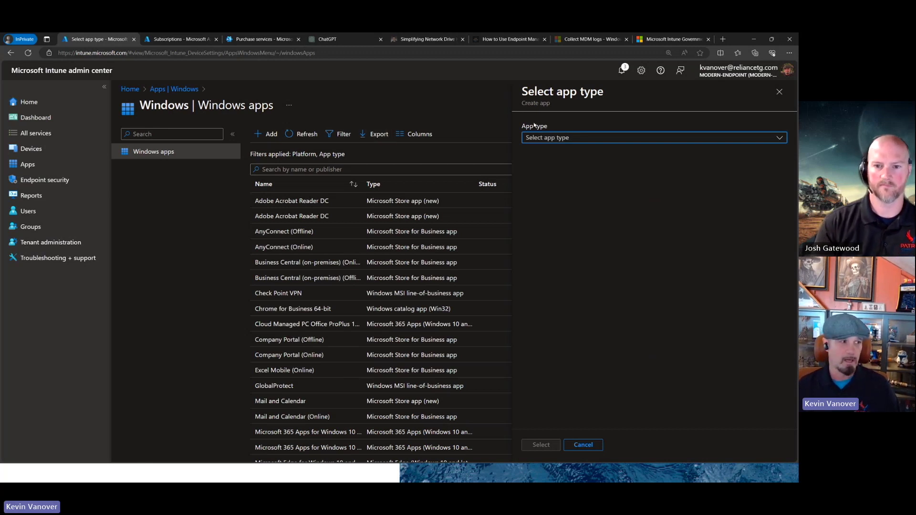
Choose Windows app (Win32) as the new app's type.
{"action": "left_click", "coordinate": [581, 138]}
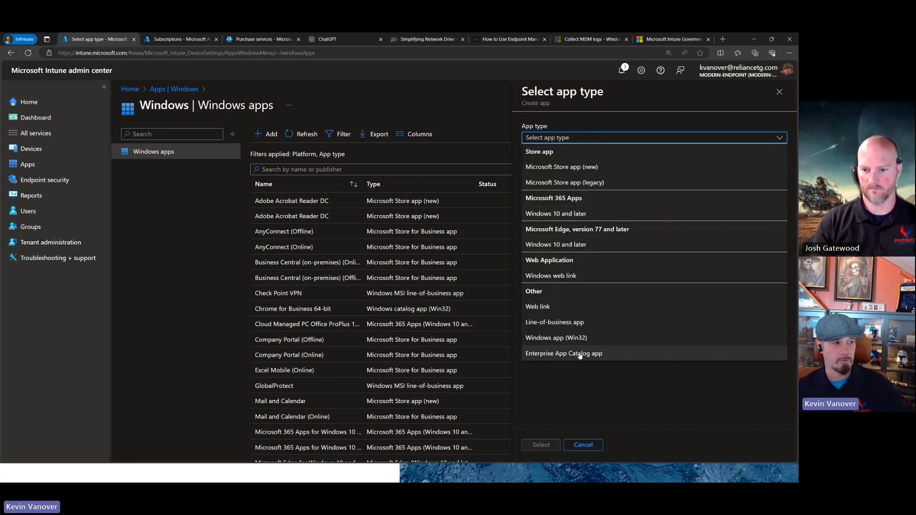
{"action": "left_click", "coordinate": [575, 339]}
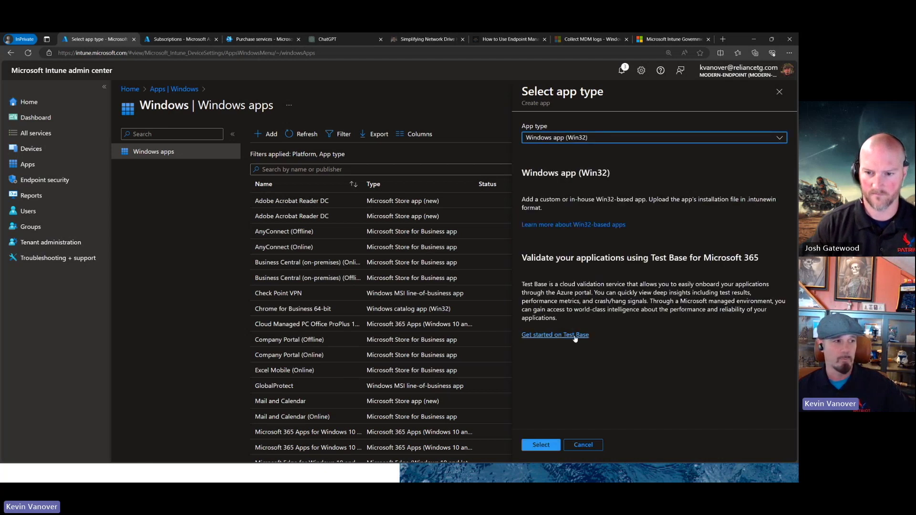
{"action": "left_click", "coordinate": [539, 445]}
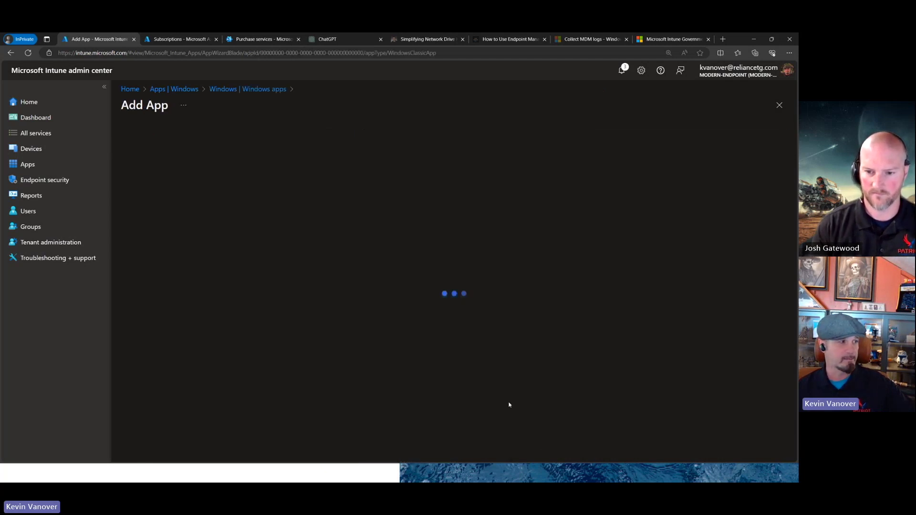
Load C:\Intune\Remote Help\remotehelpinstaller.intunewin as the app package file.
{"action": "left_click", "coordinate": [270, 169]}
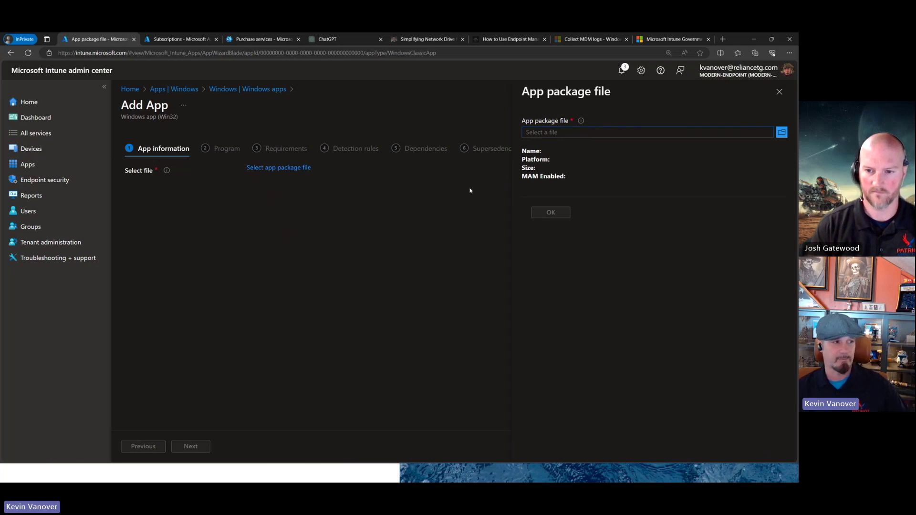
{"action": "left_click", "coordinate": [597, 133]}
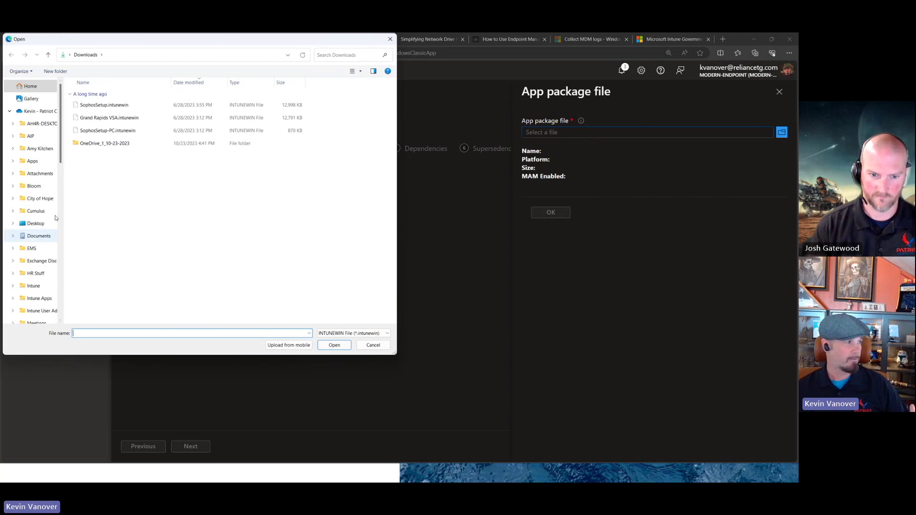
{"action": "left_click_drag", "start_coordinate": [60, 146], "coordinate": [55, 305]}
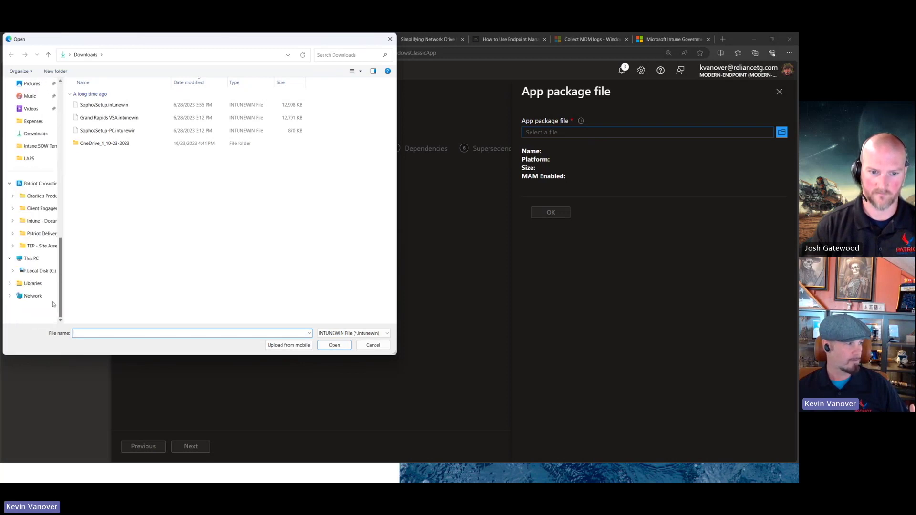
{"action": "left_click", "coordinate": [37, 272]}
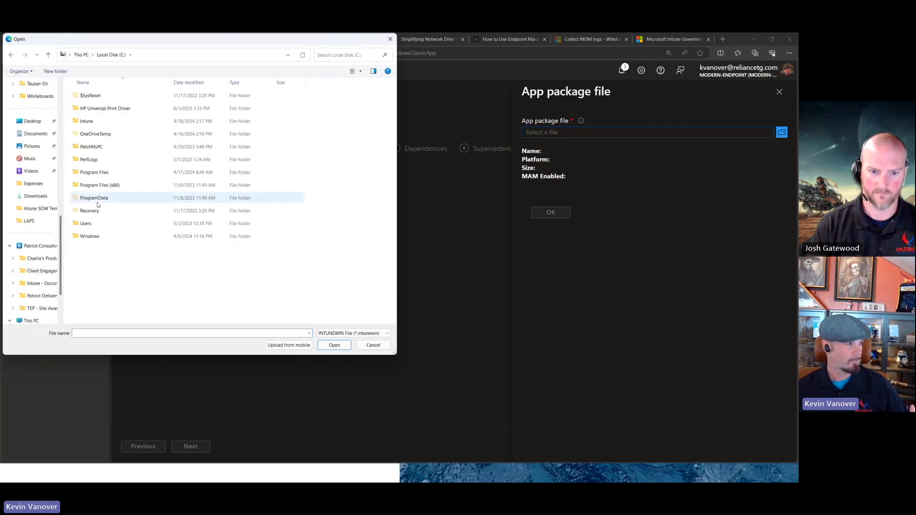
{"action": "double_click", "coordinate": [91, 122]}
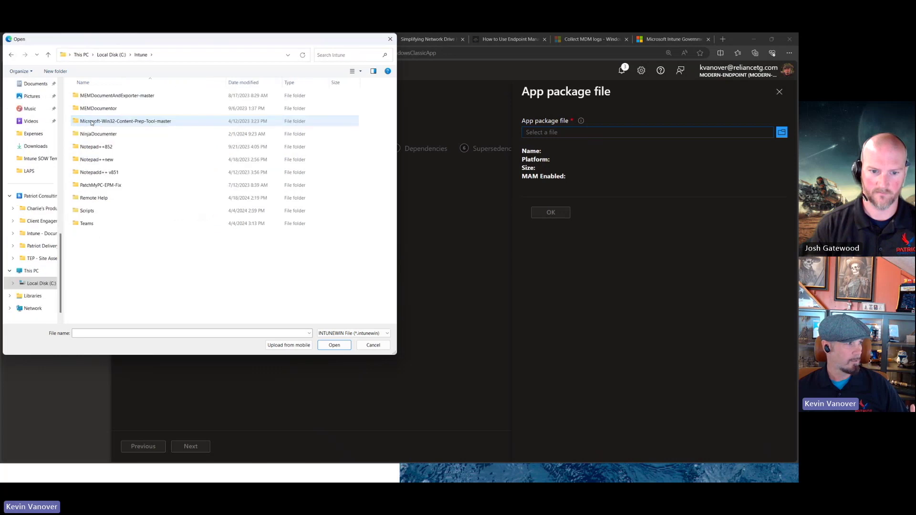
{"action": "double_click", "coordinate": [100, 198]}
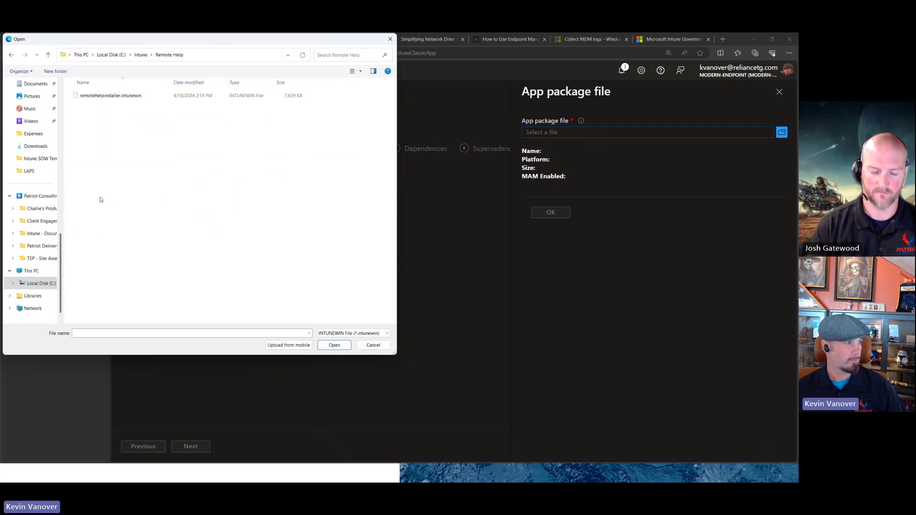
{"action": "double_click", "coordinate": [109, 95]}
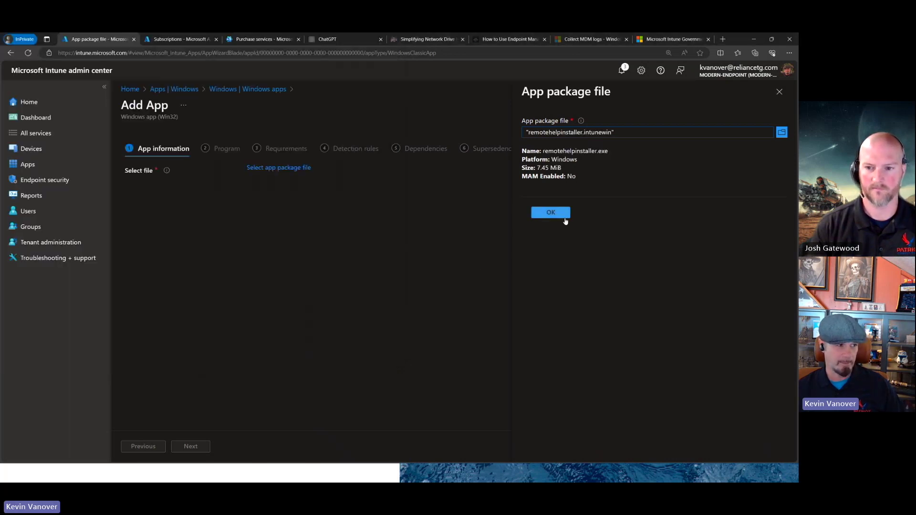
{"action": "left_click", "coordinate": [559, 213]}
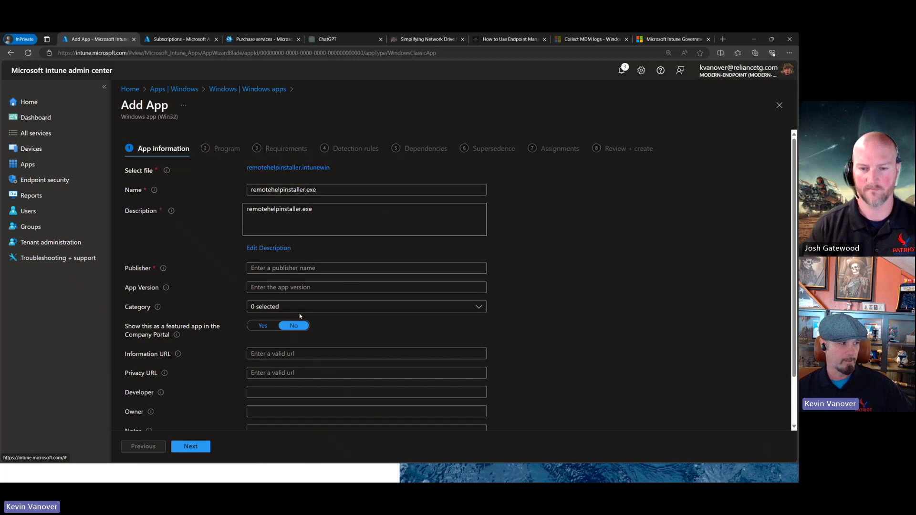
Enter placeholder Publisher 'sdsf' and a placeholder App Version on App information.
{"action": "left_click", "coordinate": [301, 268]}
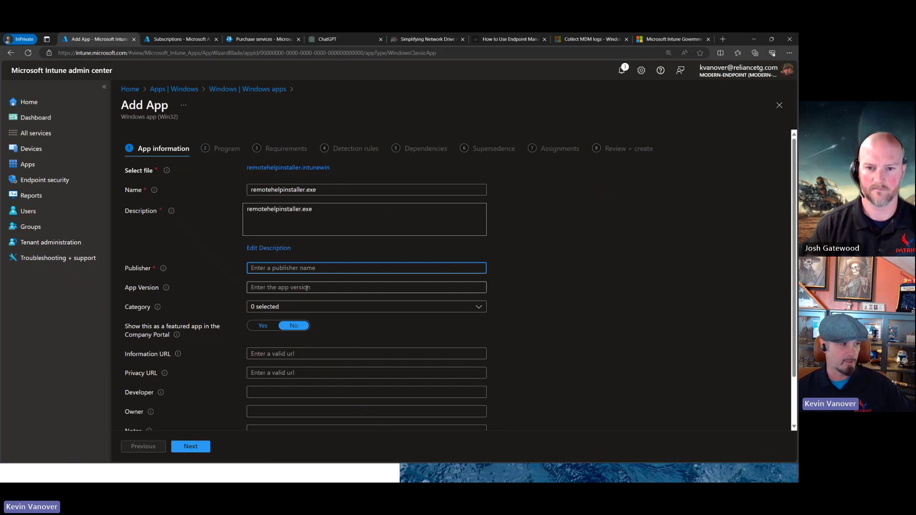
{"action": "left_click", "coordinate": [311, 289]}
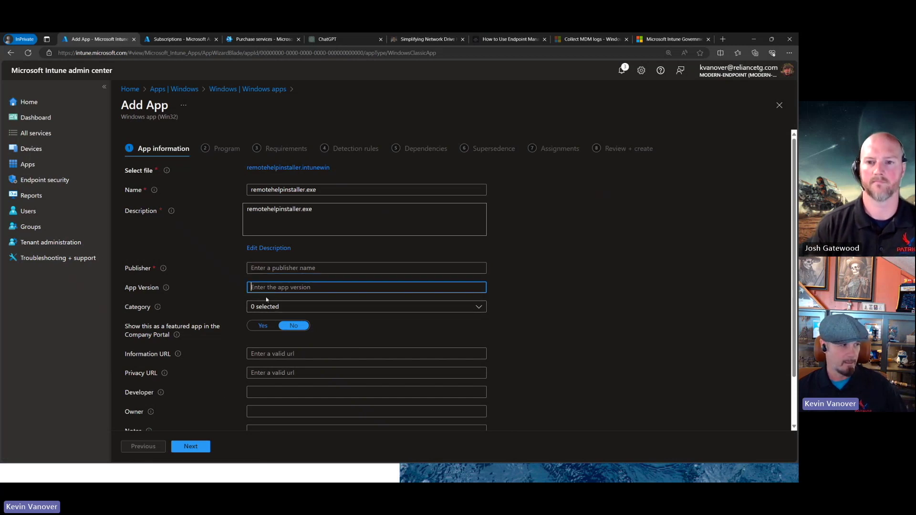
{"action": "left_click", "coordinate": [273, 270]}
{"action": "type", "text": "sdsf"}
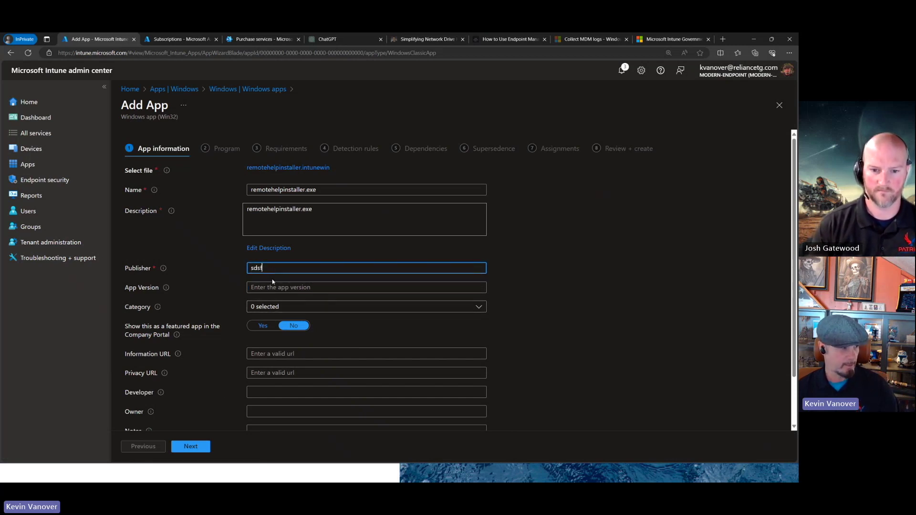
{"action": "left_click", "coordinate": [273, 282]}
{"action": "type", "text": "Aasd"}
{"action": "key", "text": "Caps_Lock"}
{"action": "type", "text": "A"}
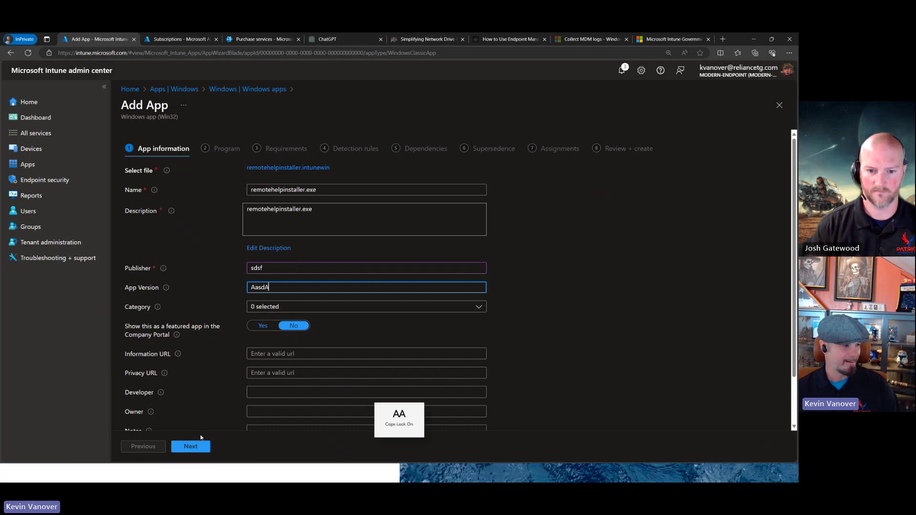
{"action": "key", "text": "Caps_Lock"}
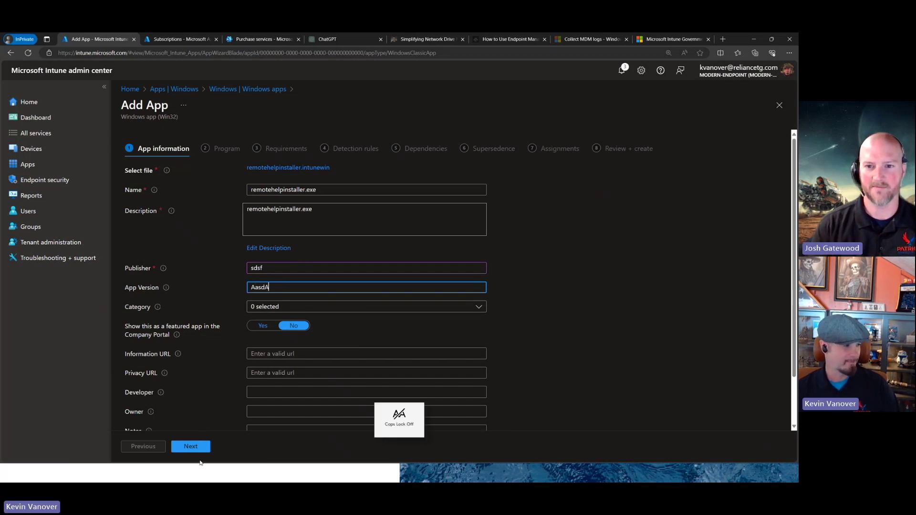
{"action": "left_click", "coordinate": [195, 446]}
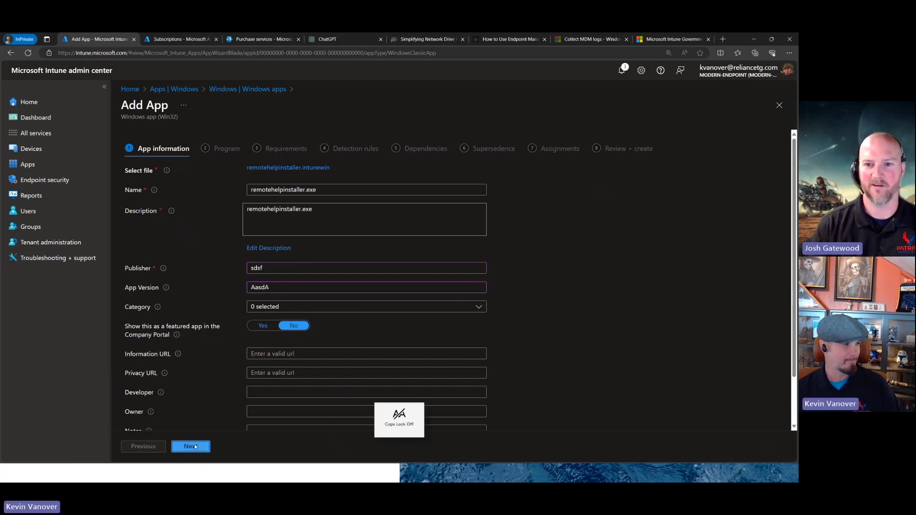
Paste the remotehelpinstaller.exe /quiet acceptTerms=1 install and uninstall commands; restart based on return codes.
{"action": "left_click", "coordinate": [322, 187]}
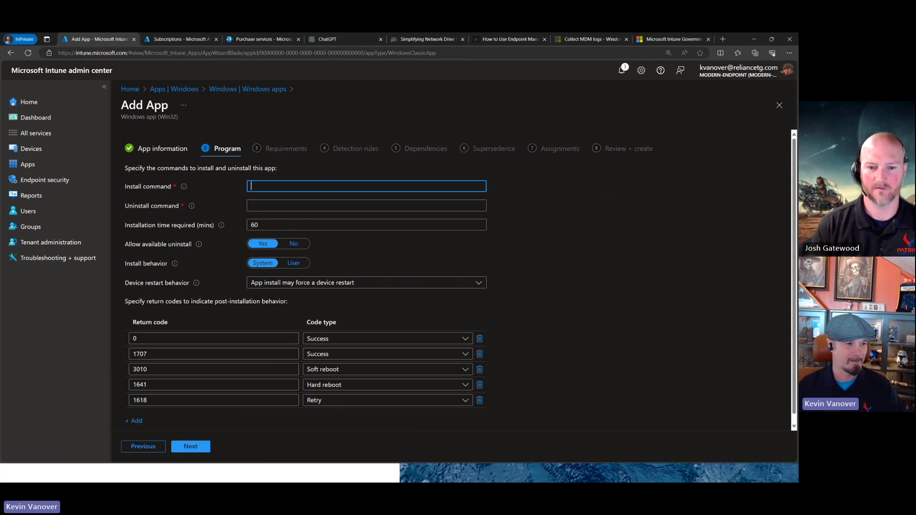
{"action": "key", "text": "alt+Tab"}
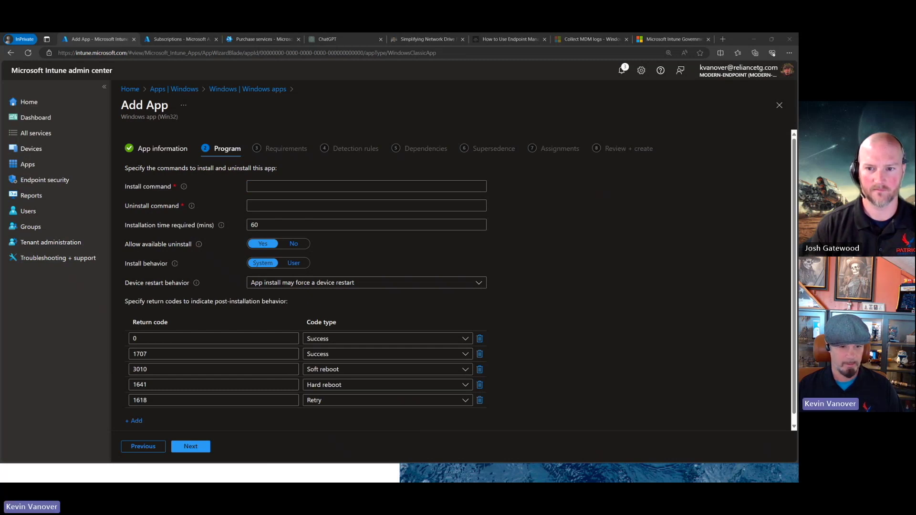
{"action": "left_click", "coordinate": [347, 187]}
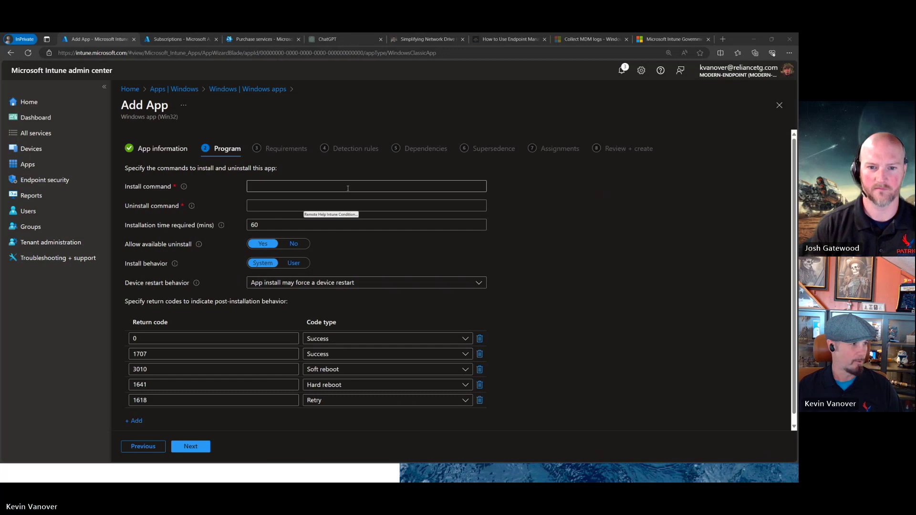
{"action": "right_click", "coordinate": [347, 186]}
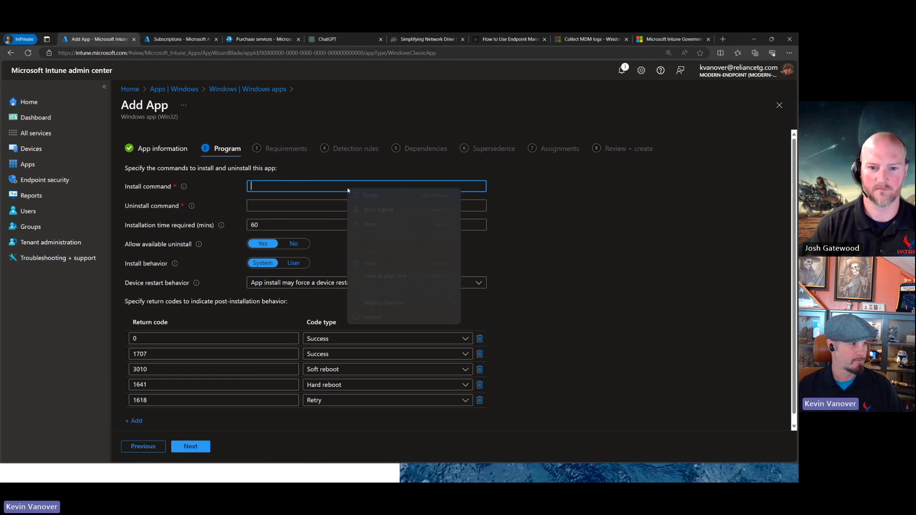
{"action": "left_click", "coordinate": [375, 263]}
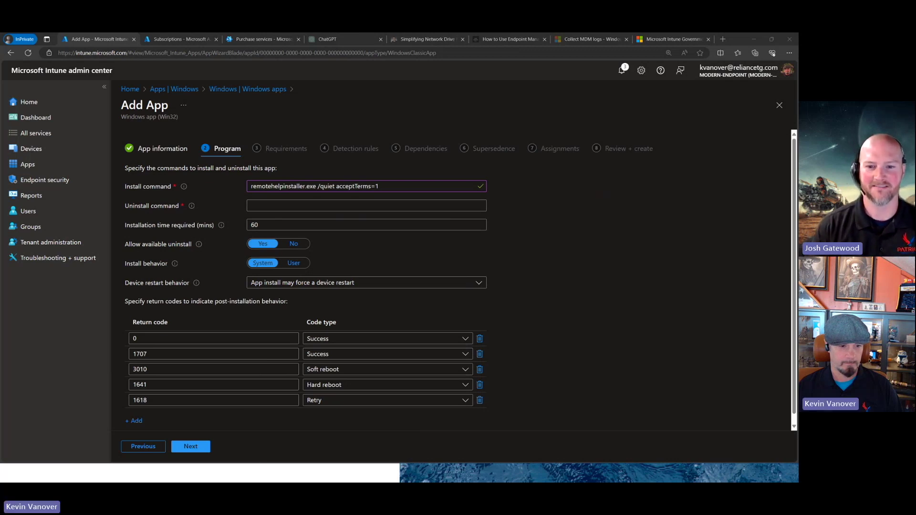
{"action": "left_click", "coordinate": [401, 206]}
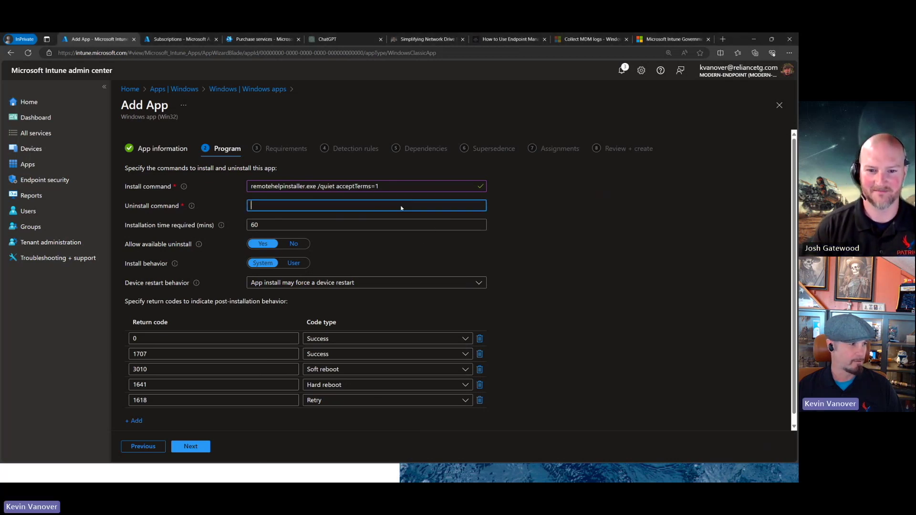
{"action": "right_click", "coordinate": [401, 206]}
{"action": "left_click", "coordinate": [425, 281]}
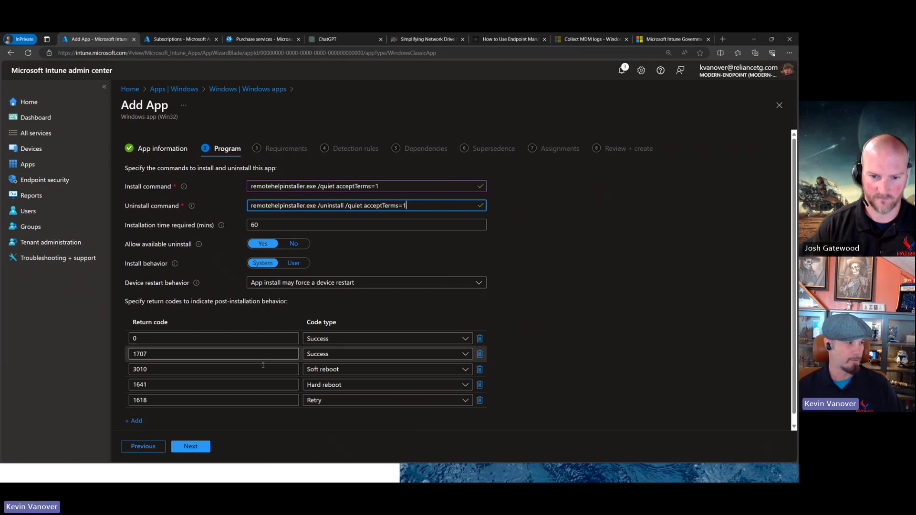
{"action": "left_click", "coordinate": [403, 285]}
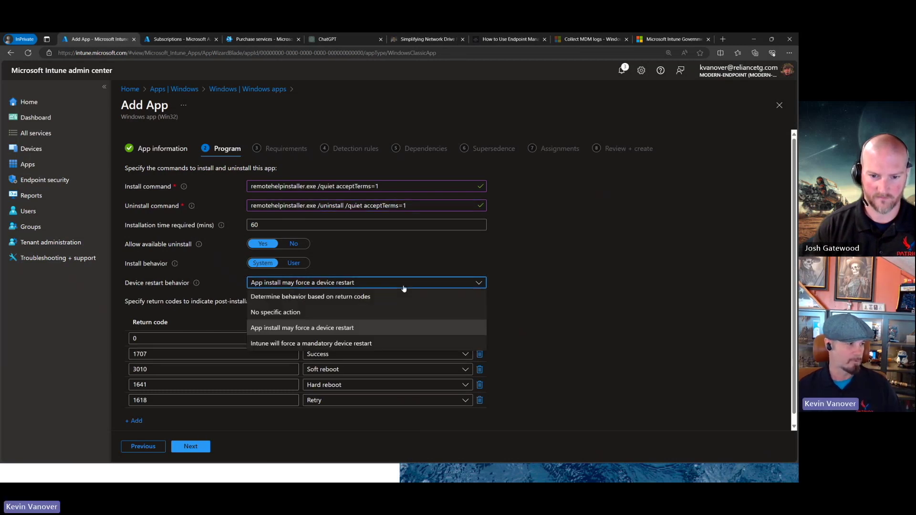
{"action": "left_click", "coordinate": [313, 299]}
Require 64-bit architecture and a minimum of Windows 11 21H2 for the app.
{"action": "left_click", "coordinate": [199, 446]}
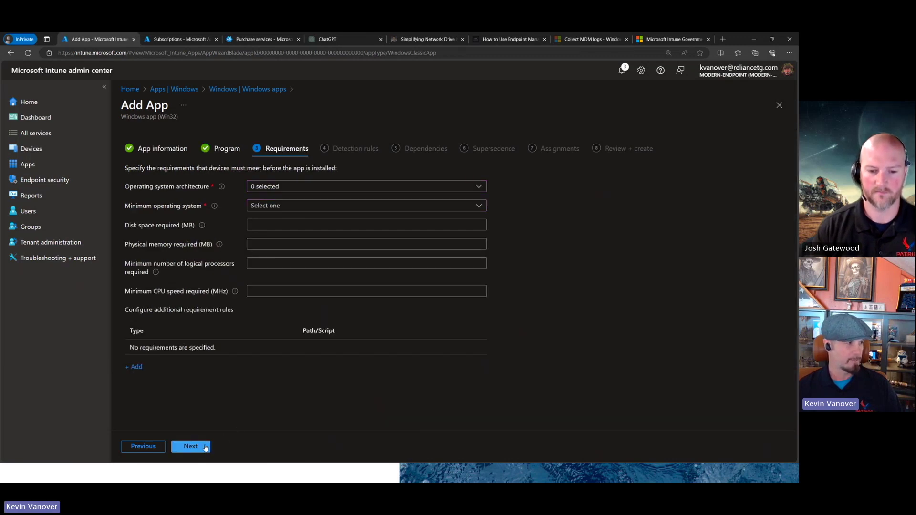
{"action": "left_click", "coordinate": [308, 190]}
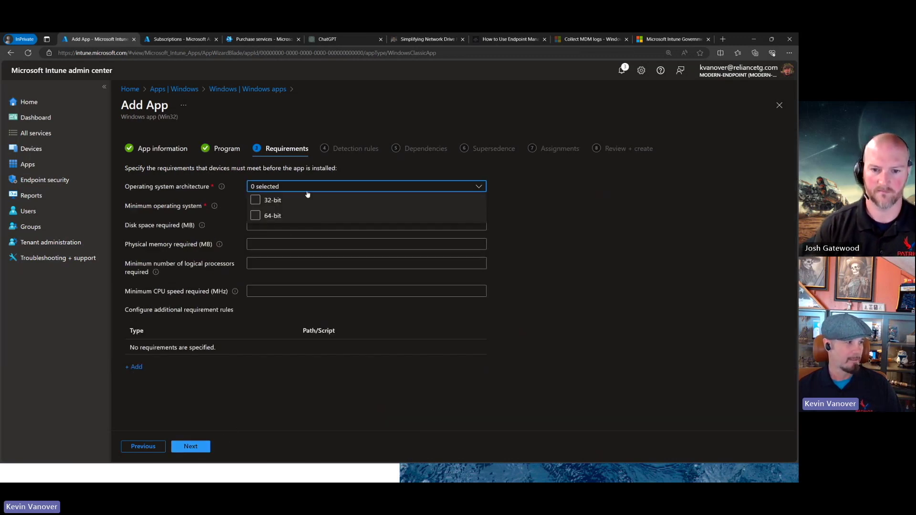
{"action": "left_click", "coordinate": [256, 216]}
{"action": "left_click", "coordinate": [536, 198]}
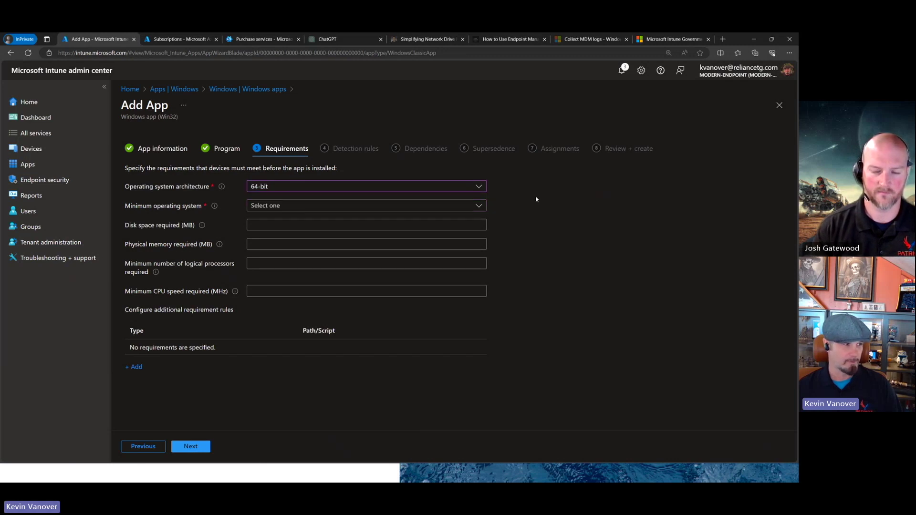
{"action": "left_click", "coordinate": [429, 207]}
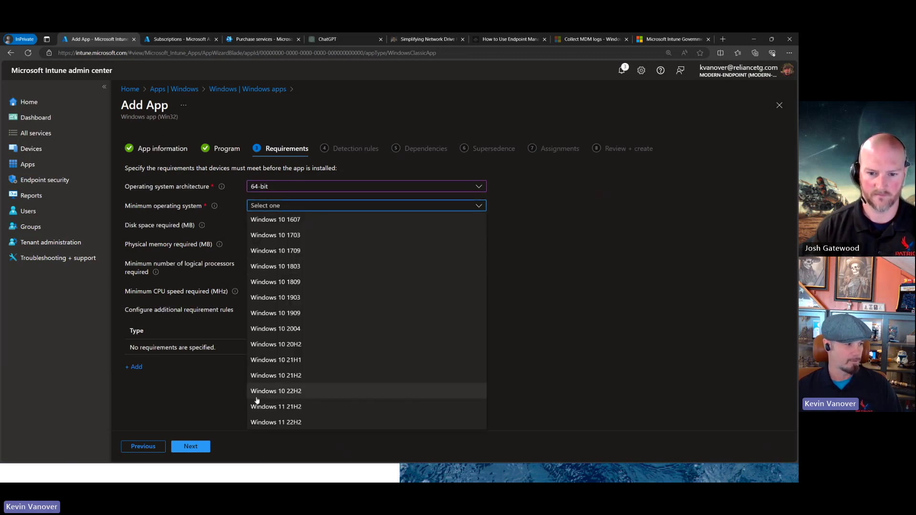
{"action": "left_click", "coordinate": [274, 407]}
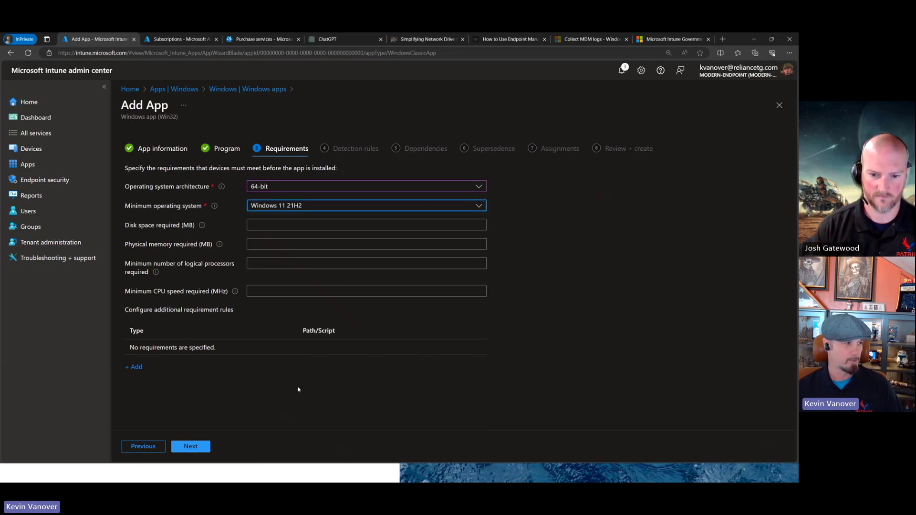
{"action": "left_click", "coordinate": [199, 449]}
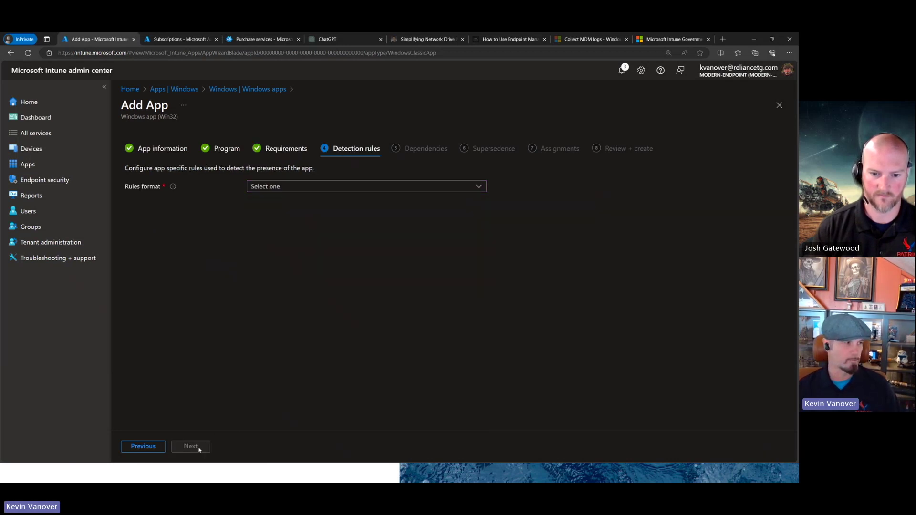
Switch to manually configured detection rules and add a File-type rule.
{"action": "left_click", "coordinate": [338, 190]}
{"action": "left_click", "coordinate": [318, 203]}
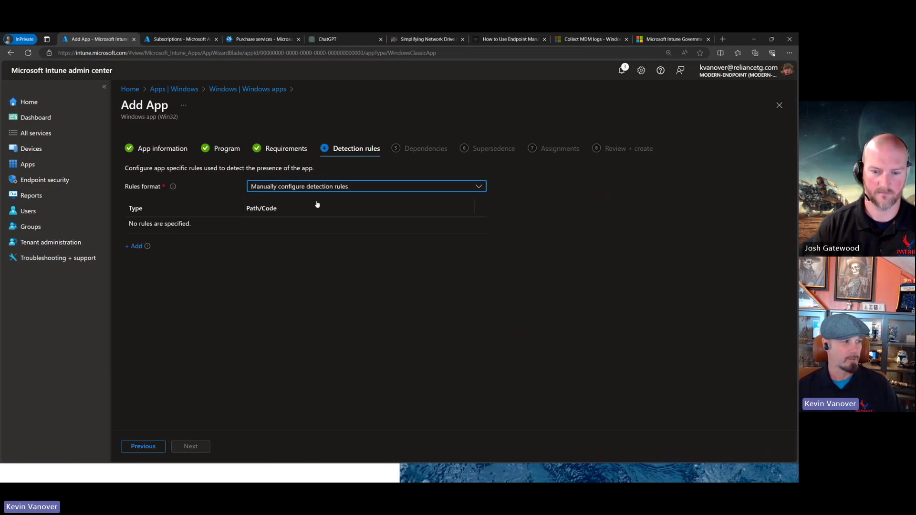
{"action": "left_click", "coordinate": [136, 246]}
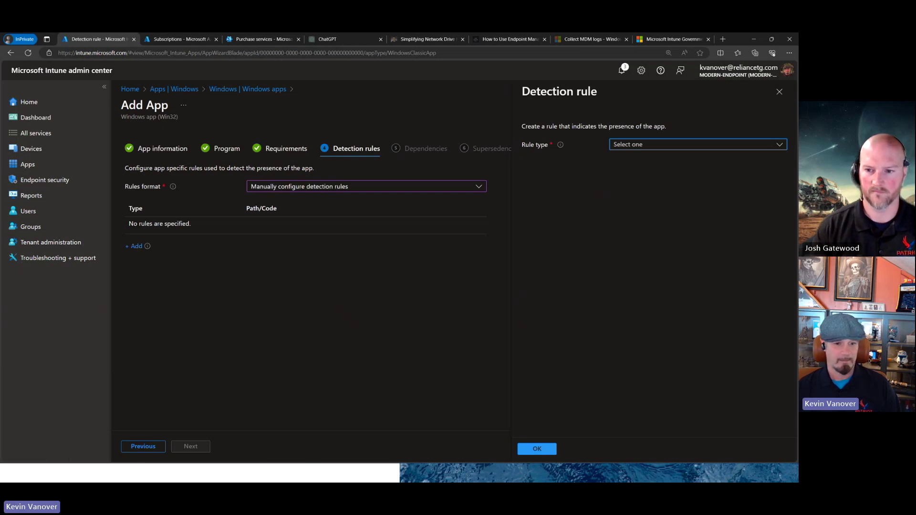
{"action": "left_click", "coordinate": [716, 145]}
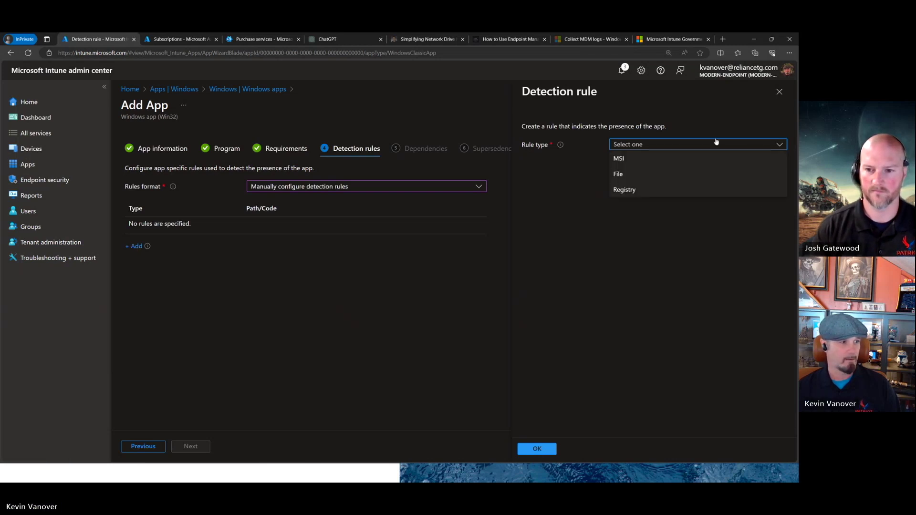
{"action": "left_click", "coordinate": [615, 174]}
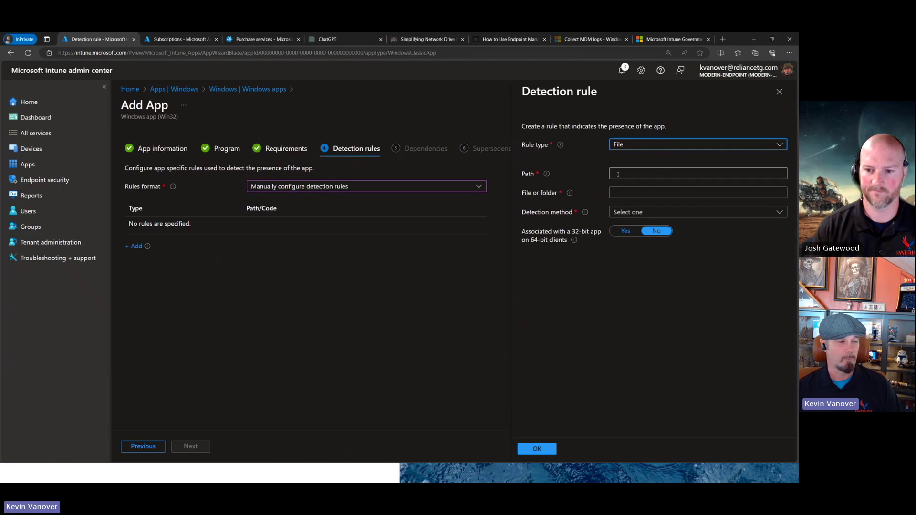
Start filling the File rule's path, name and method, then close it unfinished.
{"action": "left_click", "coordinate": [617, 174]}
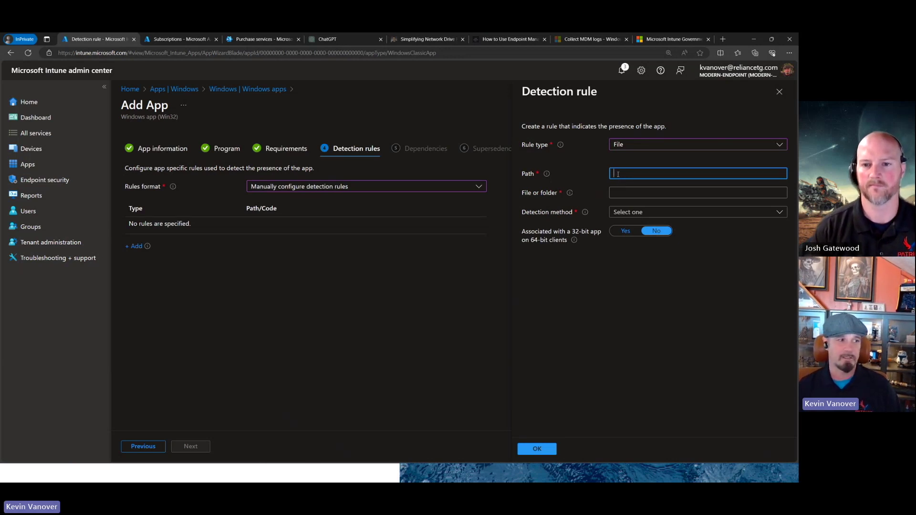
{"action": "left_click", "coordinate": [625, 192]}
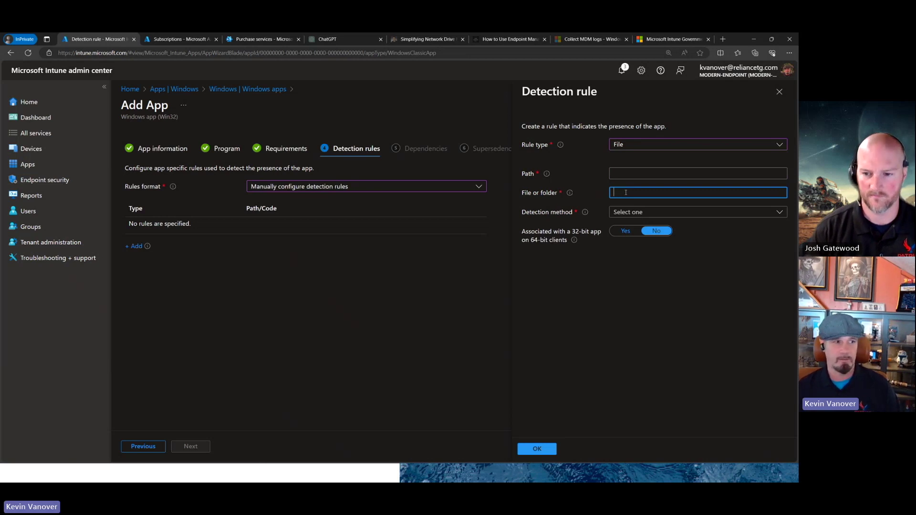
{"action": "left_click", "coordinate": [678, 212]}
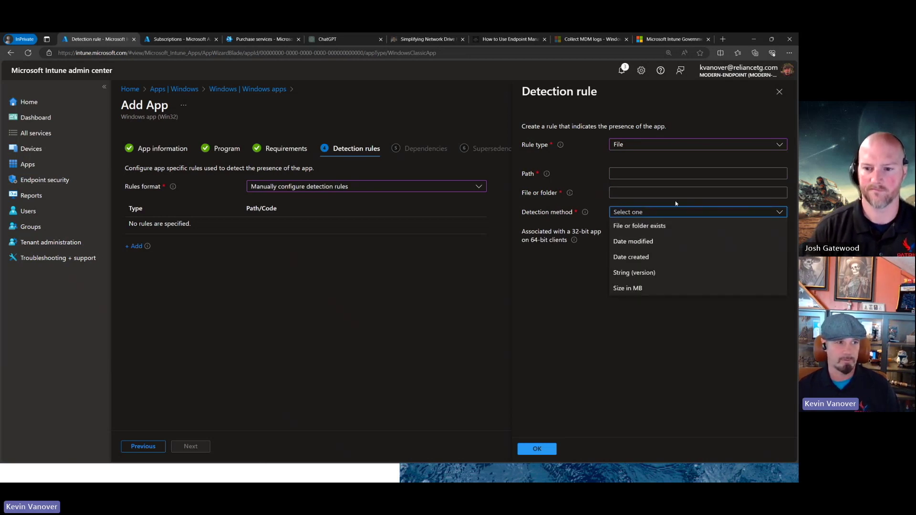
{"action": "left_click", "coordinate": [779, 91]}
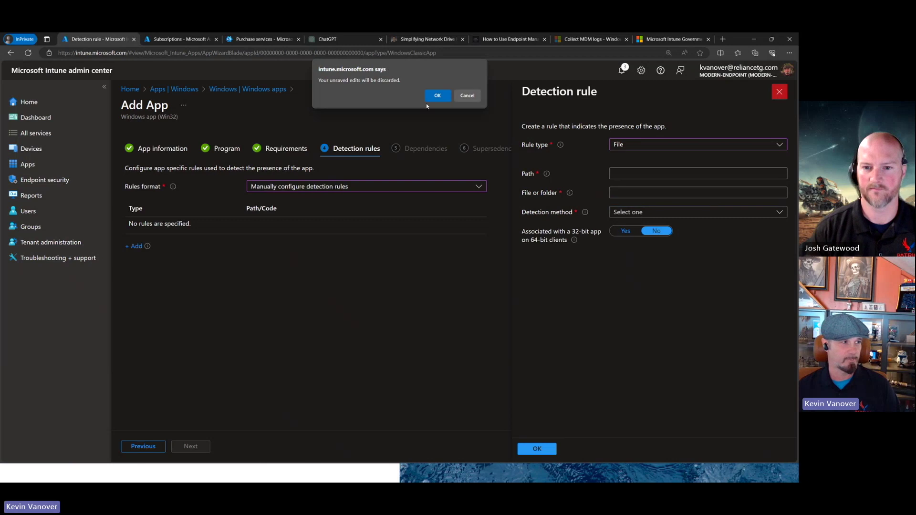
Discard the unfinished detection rule and the whole new app.
{"action": "left_click", "coordinate": [436, 96]}
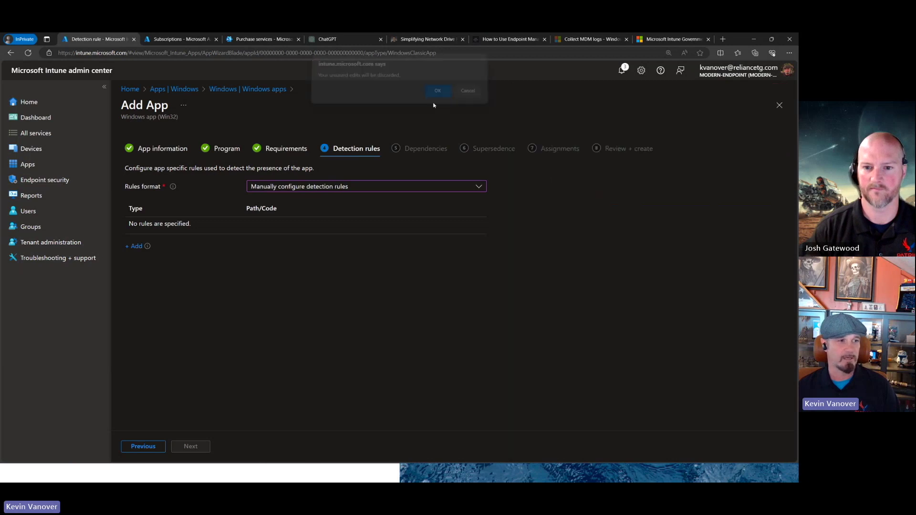
{"action": "left_click", "coordinate": [777, 113]}
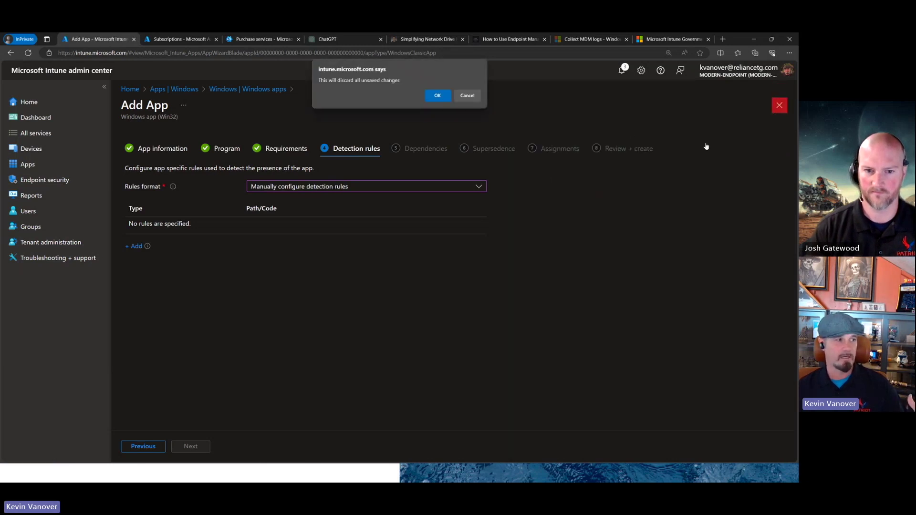
{"action": "left_click", "coordinate": [436, 95]}
Open Remote Help App for Windows properties and highlight its C:\Program Files\Remote Help detection path.
{"action": "scroll", "coordinate": [289, 321], "scroll_direction": "down", "scroll_amount": 5}
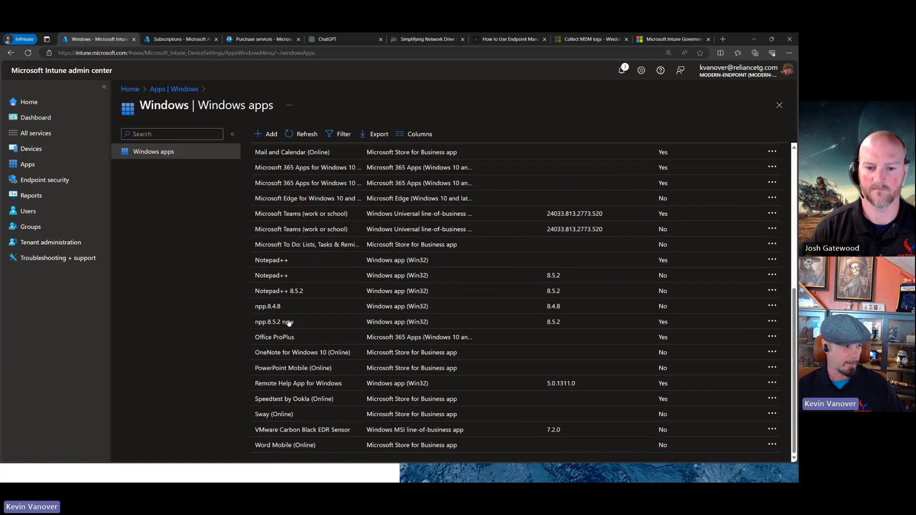
{"action": "left_click", "coordinate": [273, 384]}
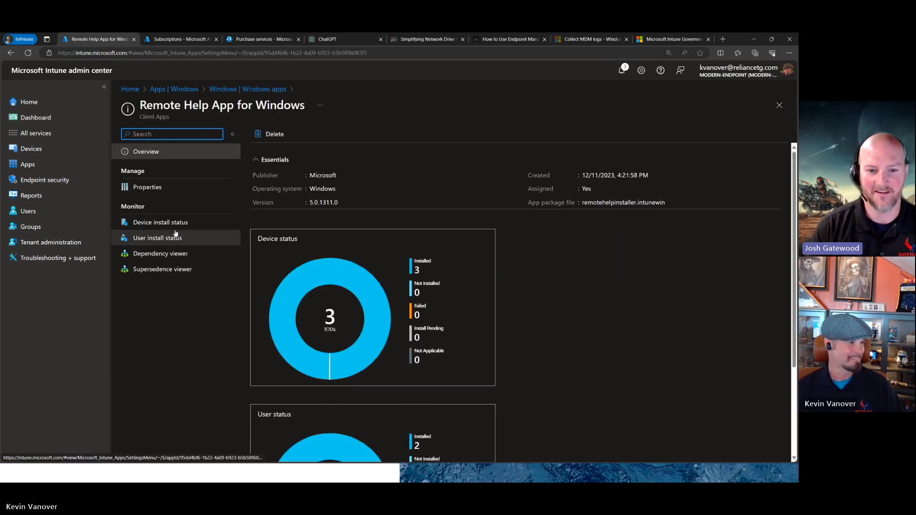
{"action": "left_click", "coordinate": [159, 188]}
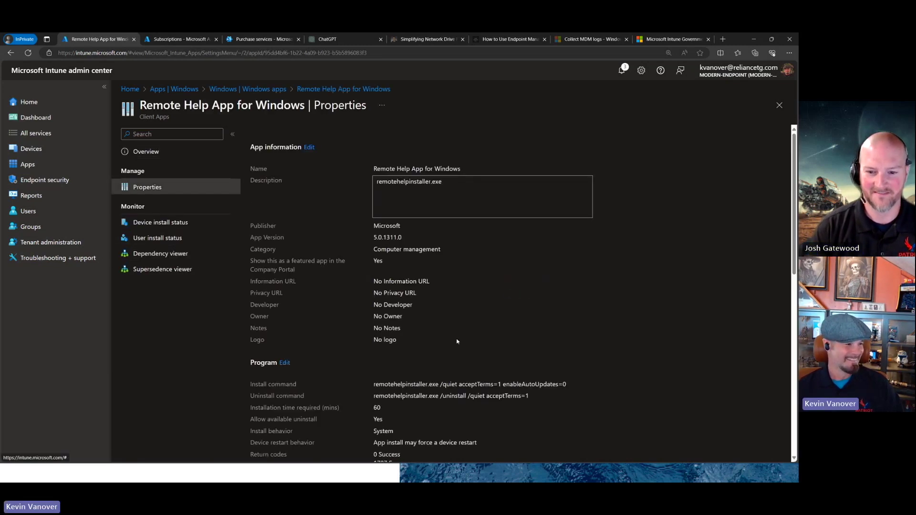
{"action": "scroll", "coordinate": [457, 342], "scroll_direction": "down", "scroll_amount": 5}
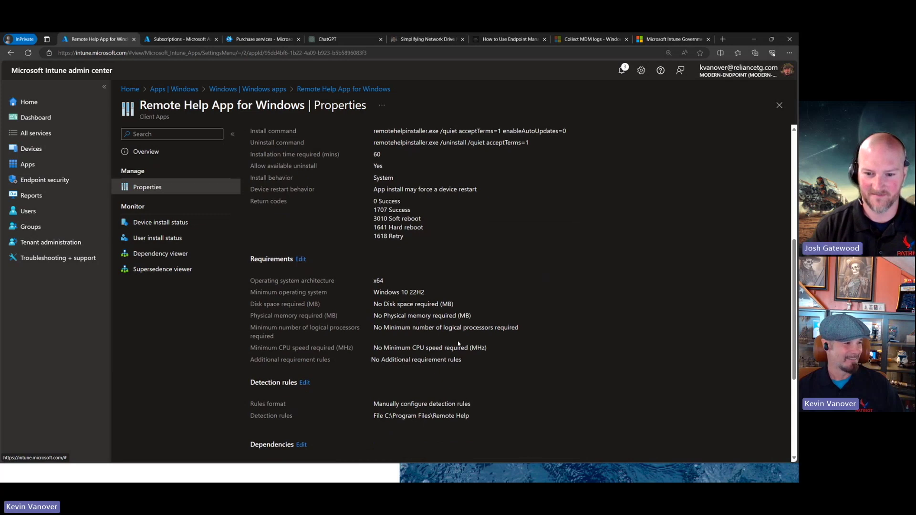
{"action": "scroll", "coordinate": [446, 335], "scroll_direction": "down", "scroll_amount": 2}
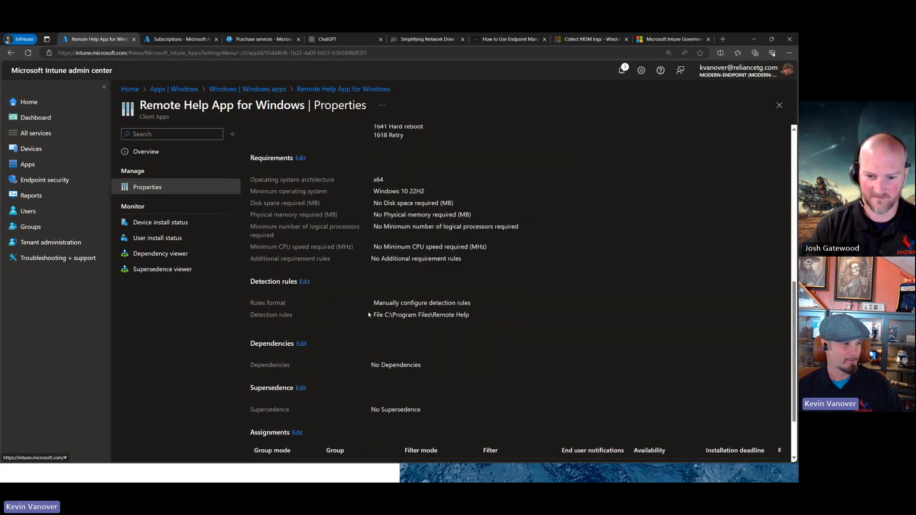
{"action": "left_click_drag", "start_coordinate": [374, 315], "coordinate": [470, 315]}
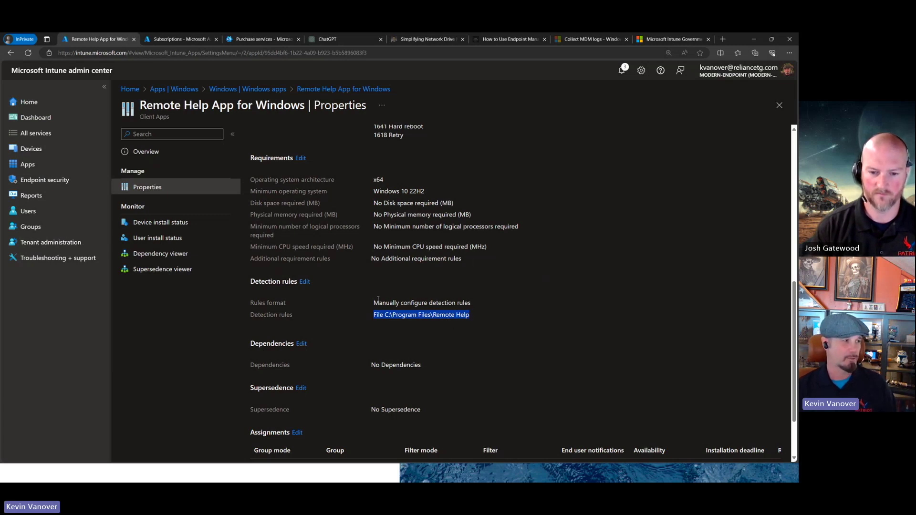
Inspect the Remote Help app's requirements and RemoteHelp.exe File detection rule, then close all blades.
{"action": "left_click", "coordinate": [300, 159]}
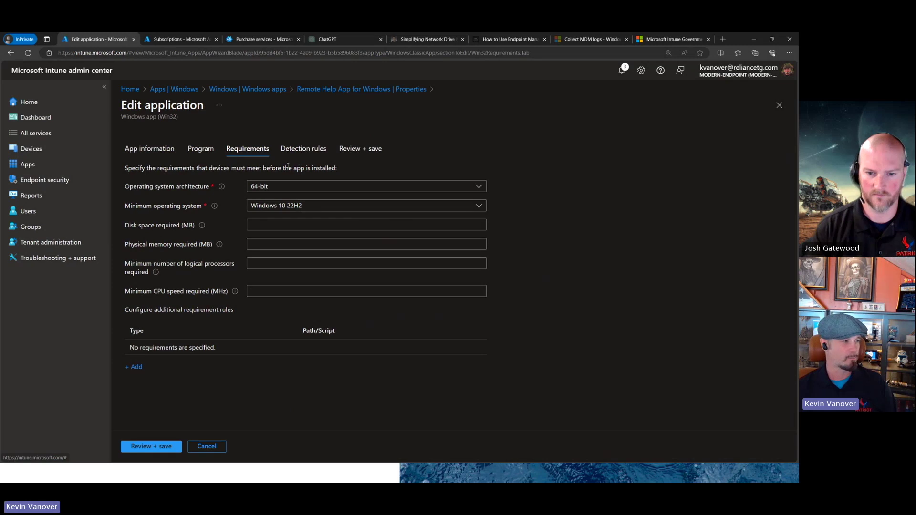
{"action": "left_click", "coordinate": [779, 105]}
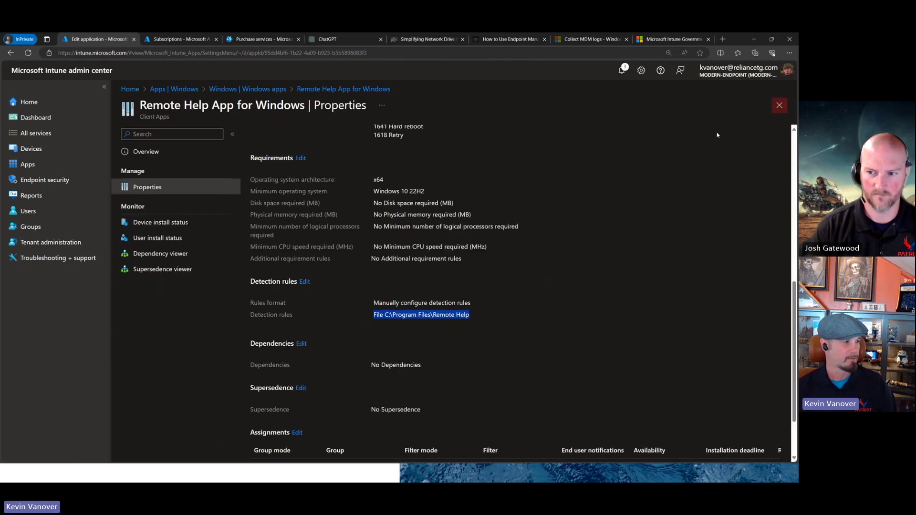
{"action": "left_click", "coordinate": [304, 282]}
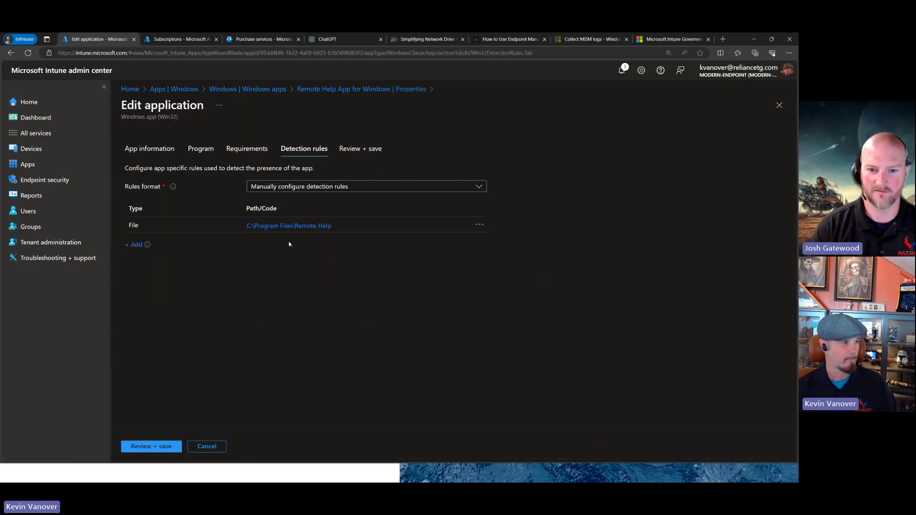
{"action": "left_click", "coordinate": [281, 229]}
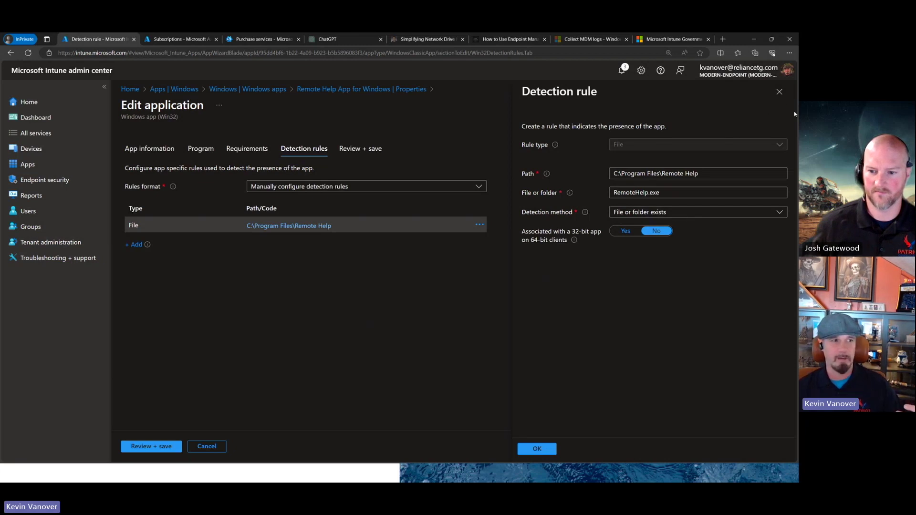
{"action": "left_click", "coordinate": [778, 91]}
{"action": "left_click", "coordinate": [773, 108]}
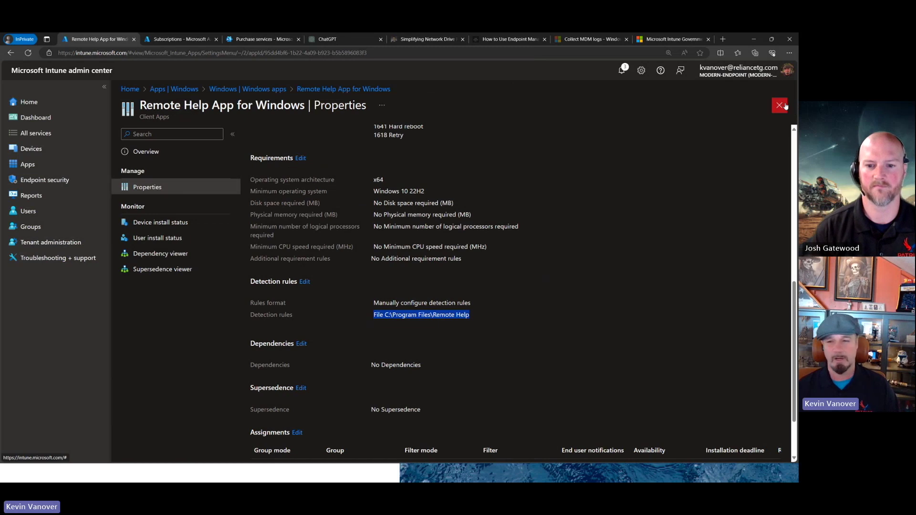
{"action": "left_click", "coordinate": [779, 105]}
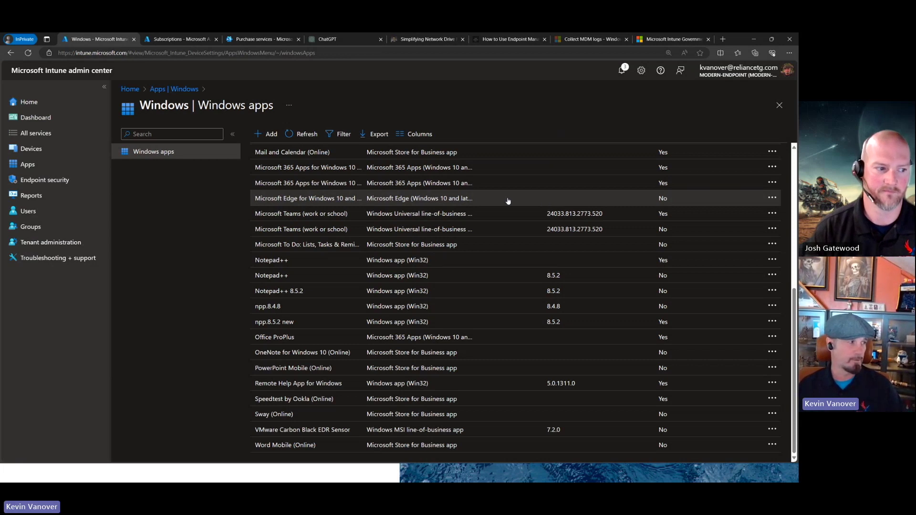
Find Remote Help App for Windows under Windows apps, show its 3 installs, then minimize the browser.
{"action": "left_click", "coordinate": [27, 164]}
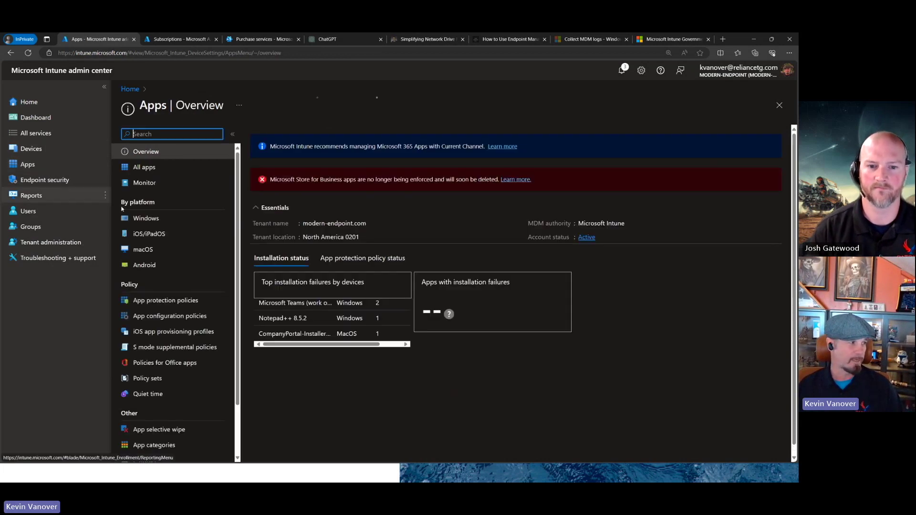
{"action": "left_click", "coordinate": [146, 218]}
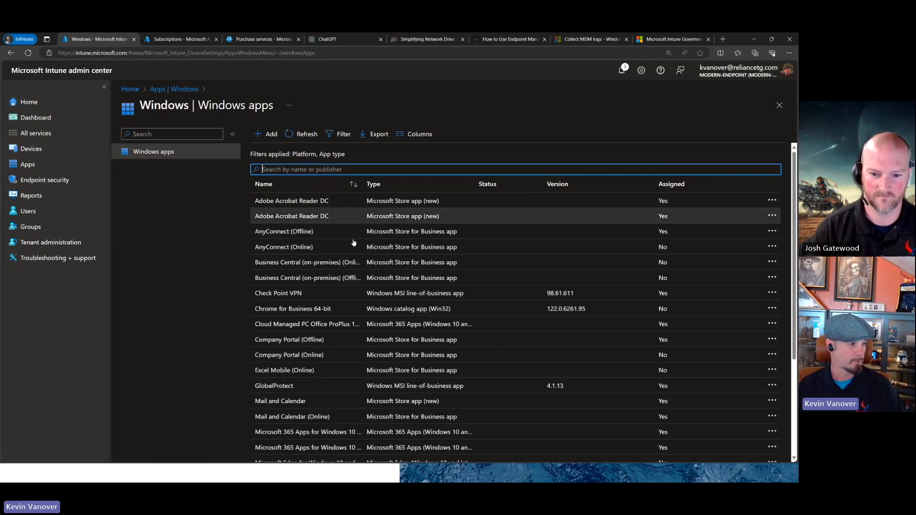
{"action": "scroll", "coordinate": [377, 430], "scroll_direction": "down", "scroll_amount": 5}
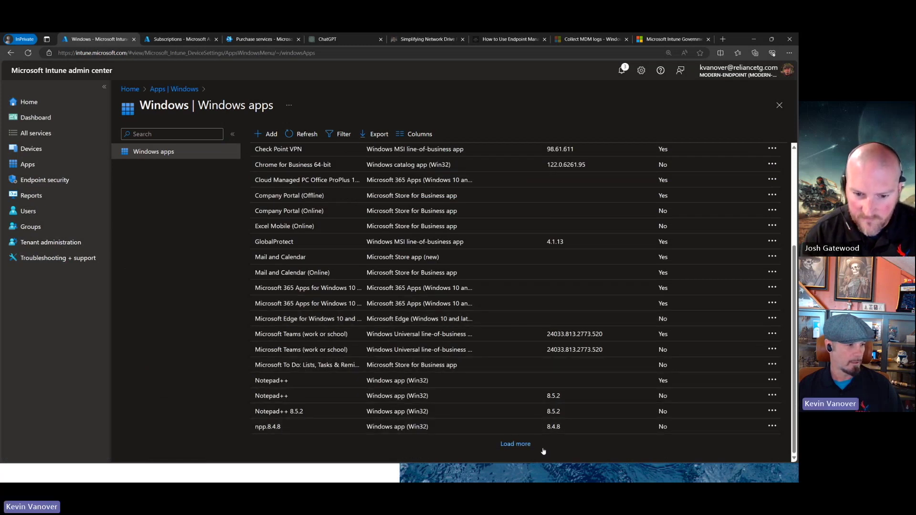
{"action": "left_click", "coordinate": [525, 443]}
{"action": "scroll", "coordinate": [327, 375], "scroll_direction": "down", "scroll_amount": 3}
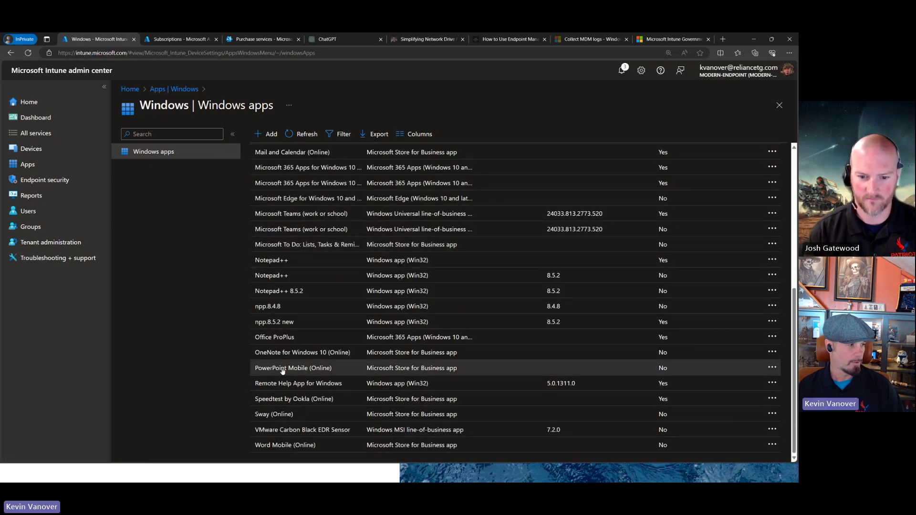
{"action": "left_click", "coordinate": [277, 383]}
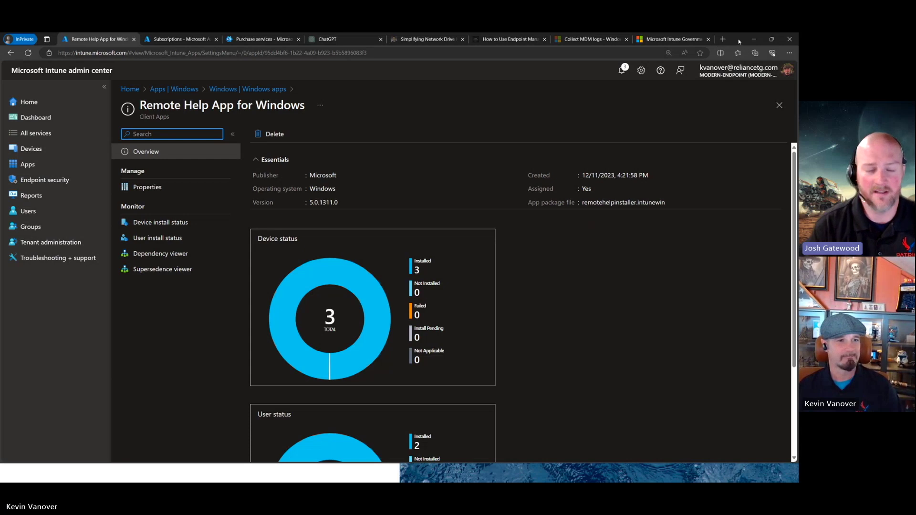
{"action": "left_click", "coordinate": [754, 40]}
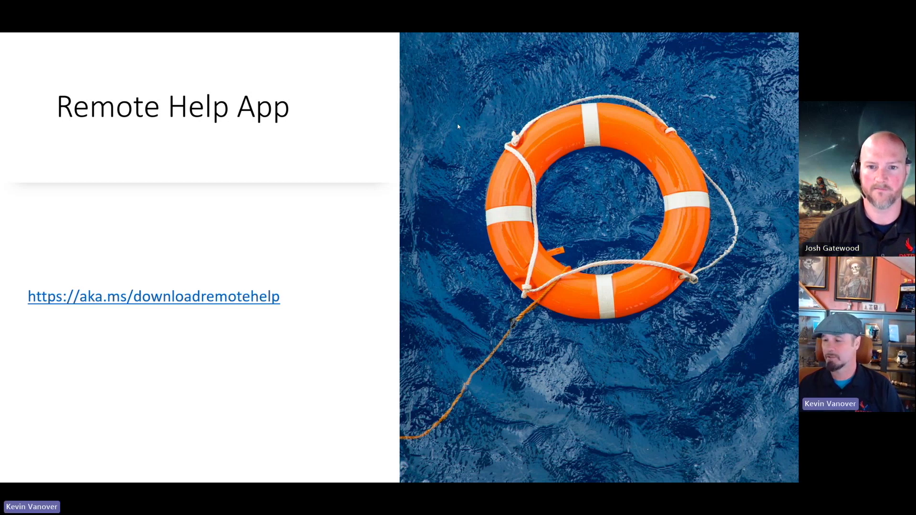
Advance to the RBAC slide covering Elevation, View screen, Unattended control and Take full control.
{"action": "left_click", "coordinate": [382, 171]}
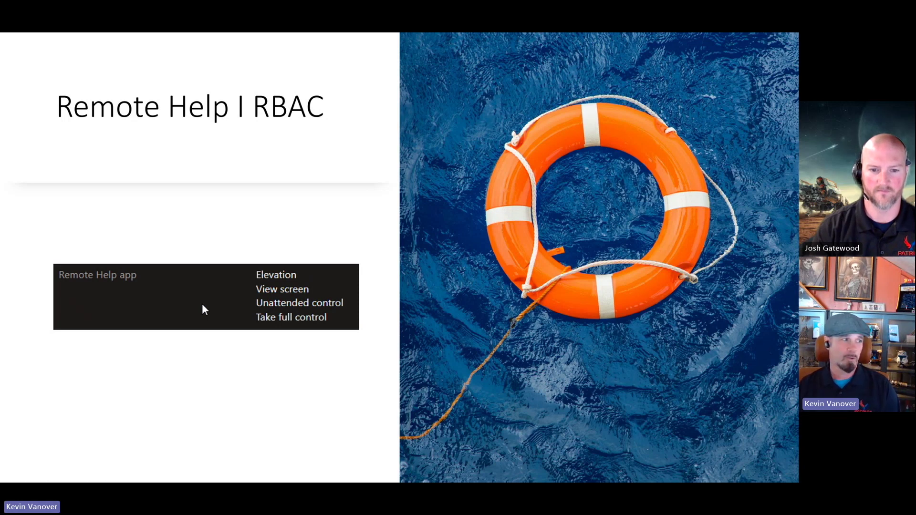
Show the Conditional Access slide with its PowerShell steps, then switch back to the Edge window.
{"action": "left_click", "coordinate": [253, 209]}
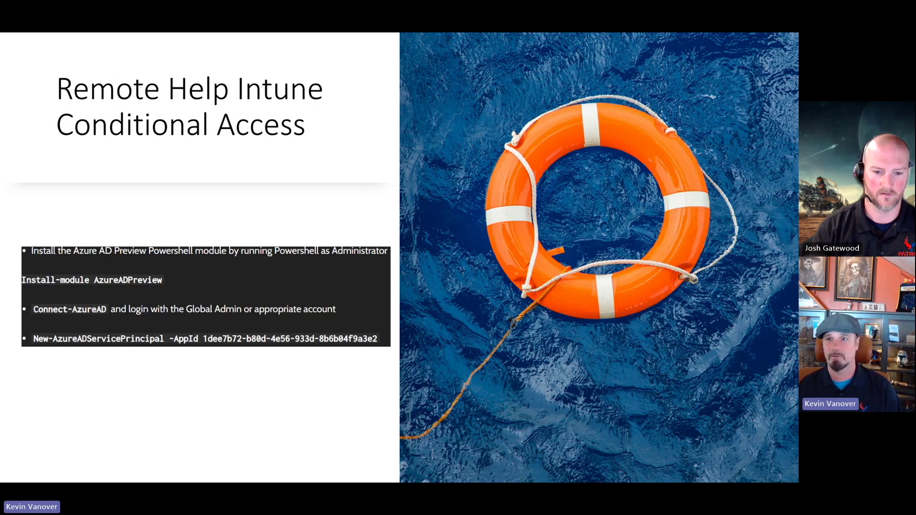
{"action": "key", "text": "alt+Tab"}
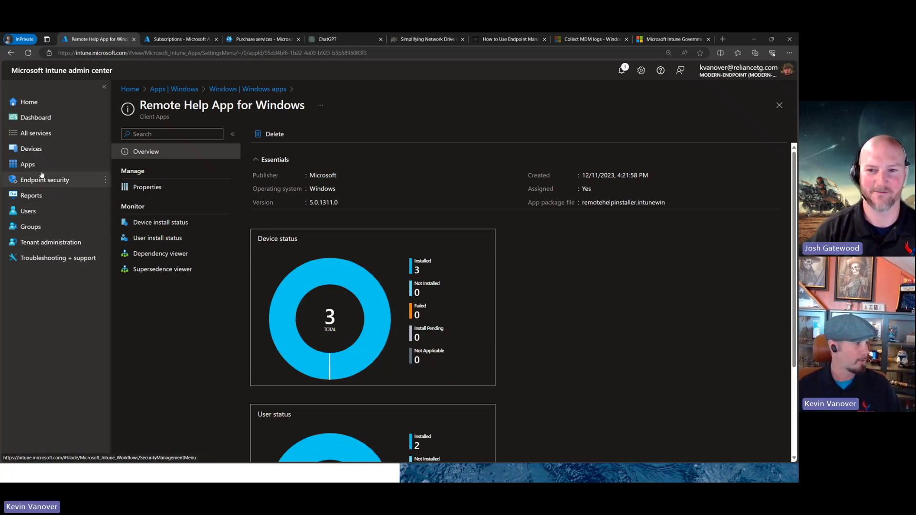
Open the Remote Help Conditional Access policy from Devices > Conditional access > Policies.
{"action": "left_click", "coordinate": [41, 149]}
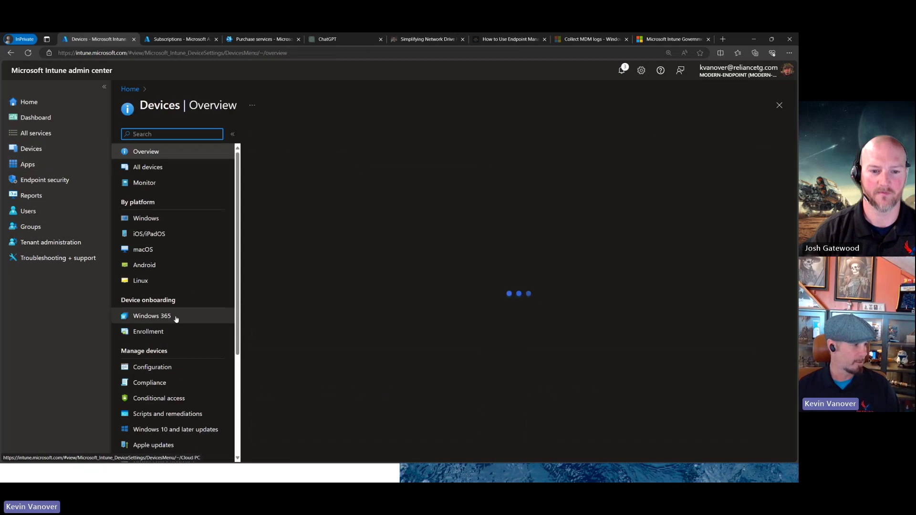
{"action": "left_click", "coordinate": [160, 400]}
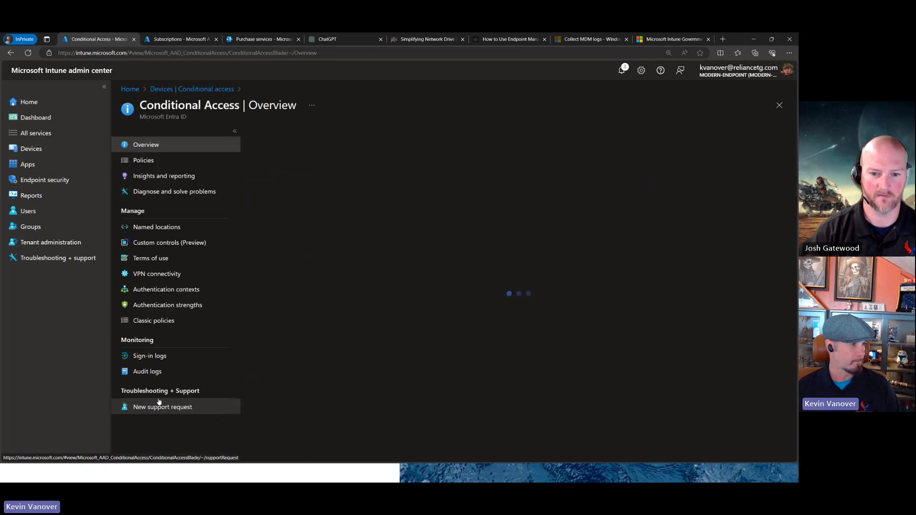
{"action": "left_click", "coordinate": [153, 162]}
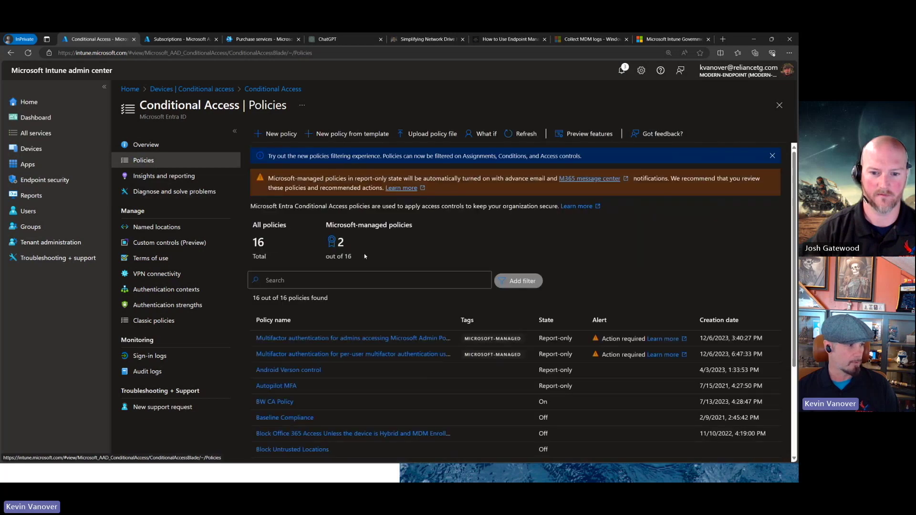
{"action": "scroll", "coordinate": [364, 257], "scroll_direction": "down", "scroll_amount": 3}
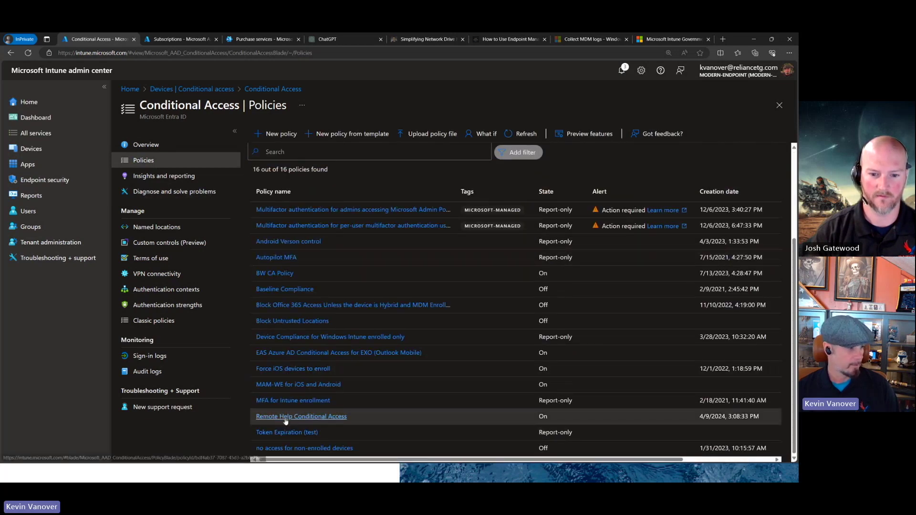
{"action": "left_click", "coordinate": [286, 417]}
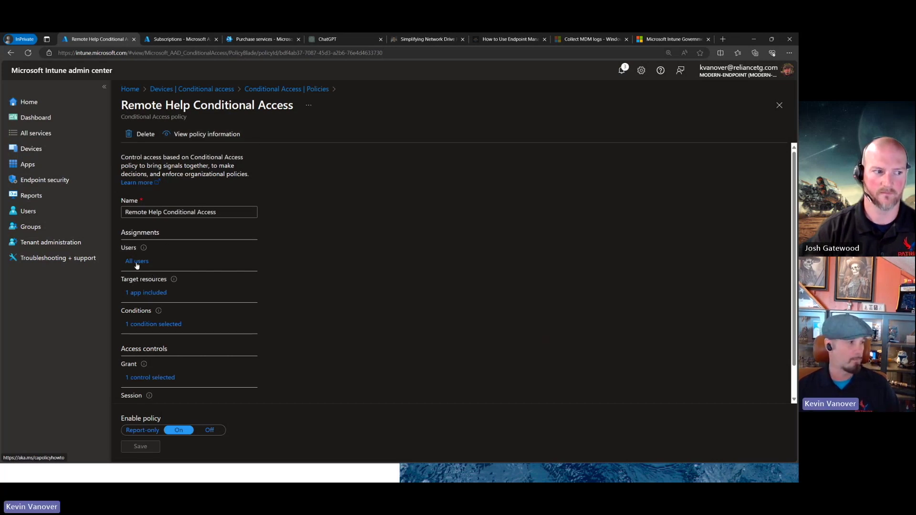
Confirm the policy targets RemoteAssistanceService by searching 'remote', then open its Conditions.
{"action": "left_click", "coordinate": [159, 295]}
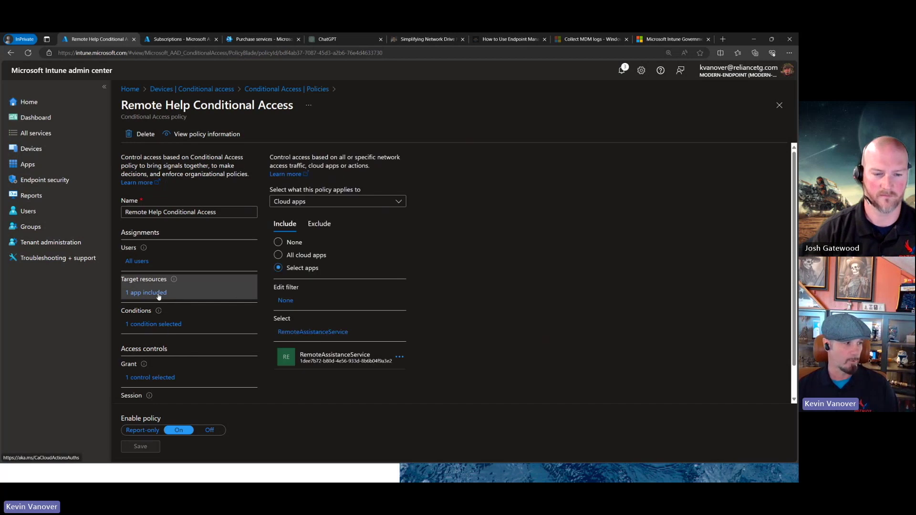
{"action": "left_click", "coordinate": [330, 333]}
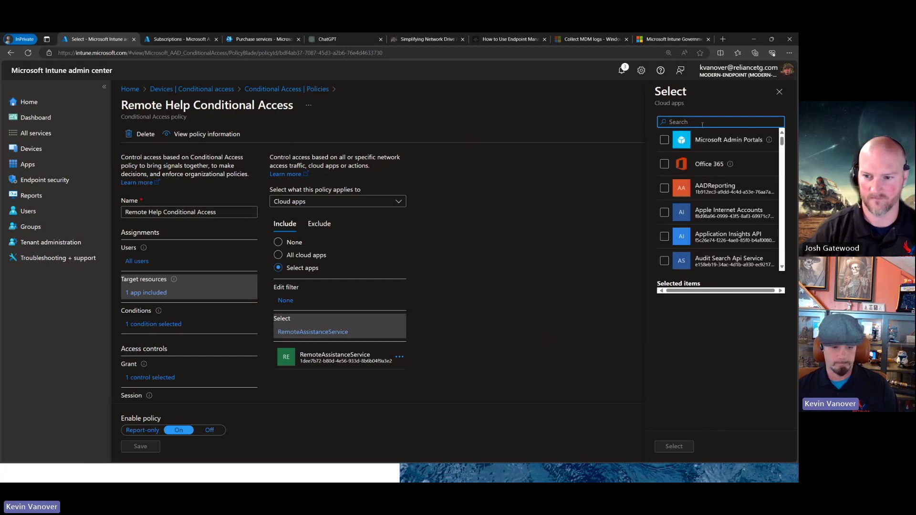
{"action": "type", "text": "remote"}
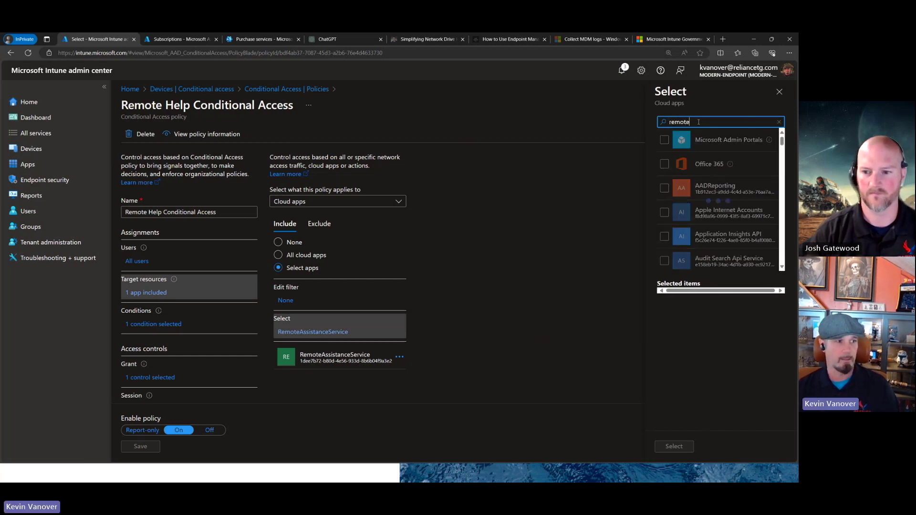
{"action": "left_click", "coordinate": [779, 91]}
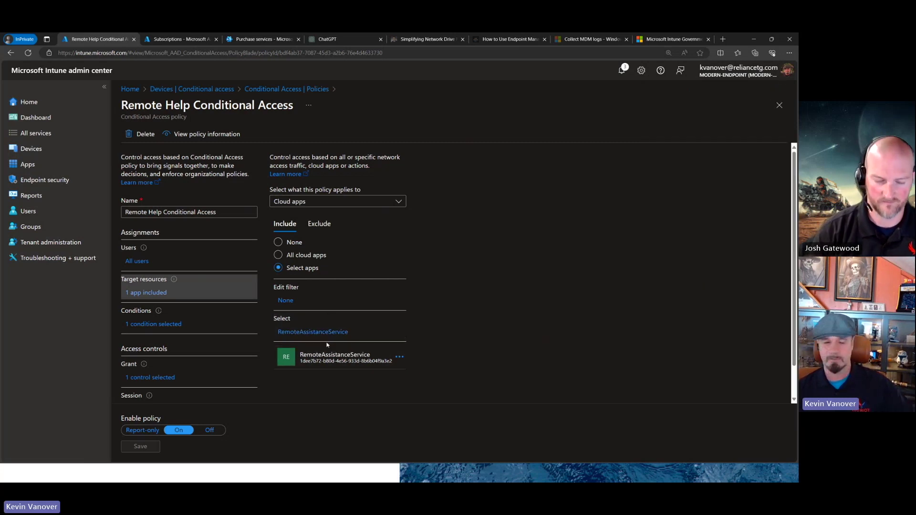
{"action": "left_click", "coordinate": [143, 325]}
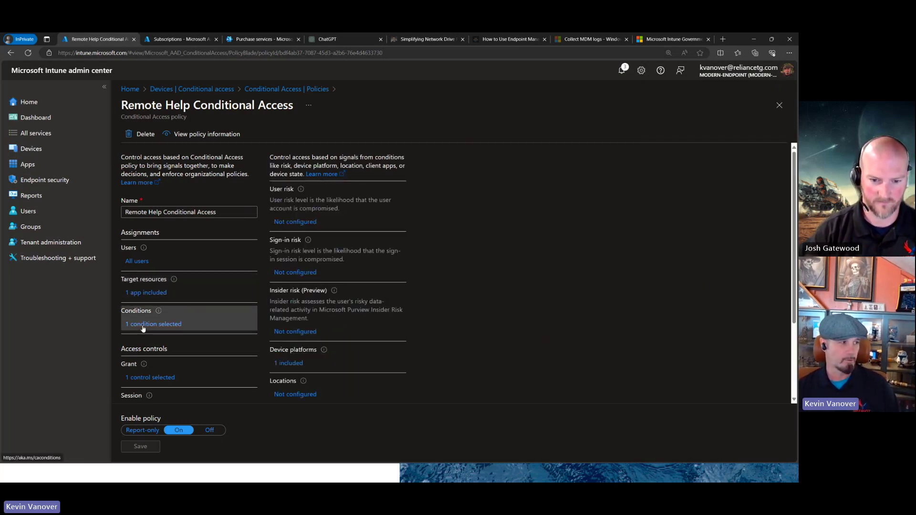
Check the policy's device platform is Windows only, then view its multifactor authentication grant control.
{"action": "left_click", "coordinate": [295, 363]}
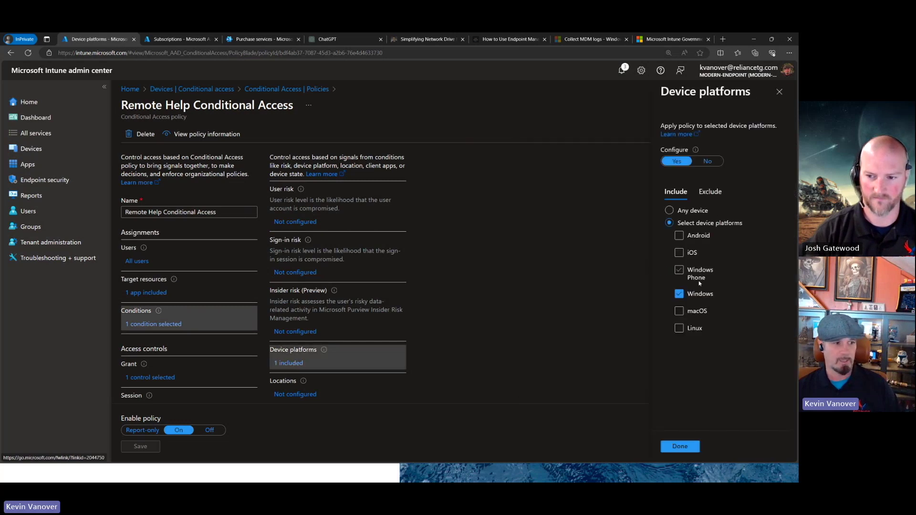
{"action": "left_click", "coordinate": [779, 93]}
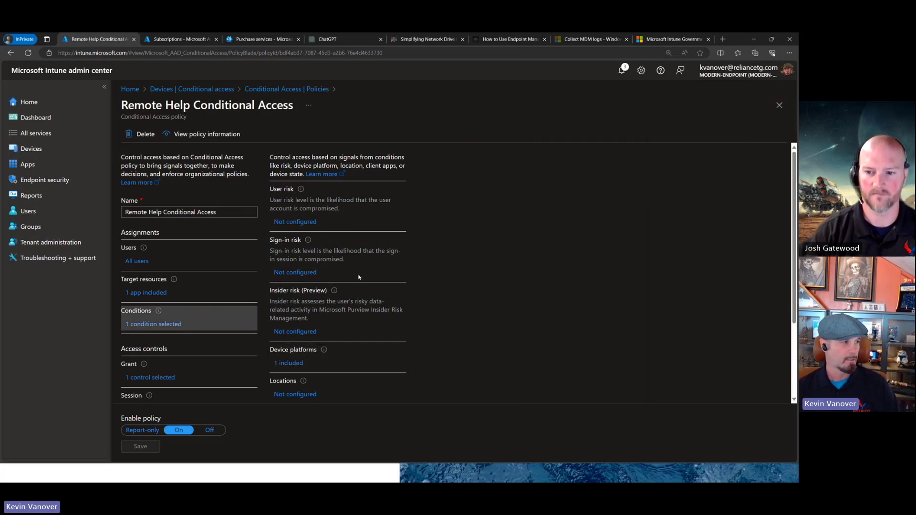
{"action": "left_click", "coordinate": [153, 379]}
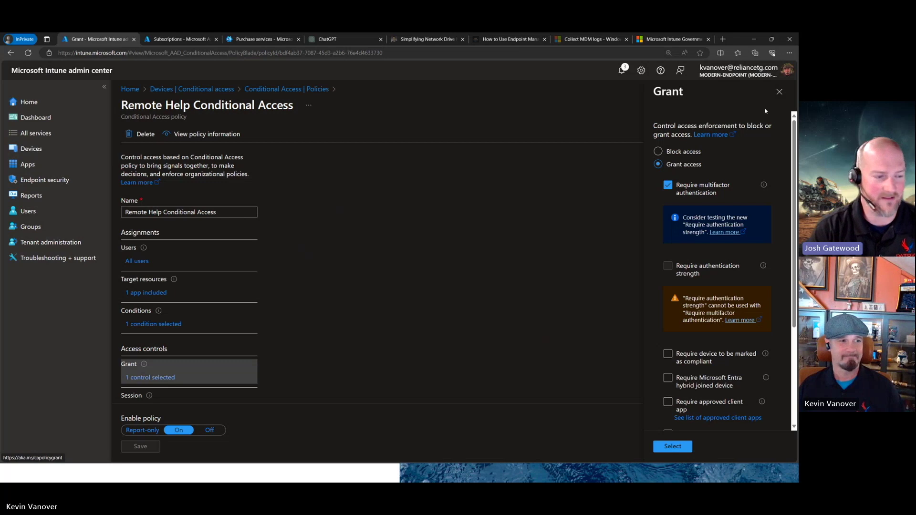
Close the Grant pane to return to the policy summary, turned On with 1 grant control.
{"action": "left_click", "coordinate": [779, 92]}
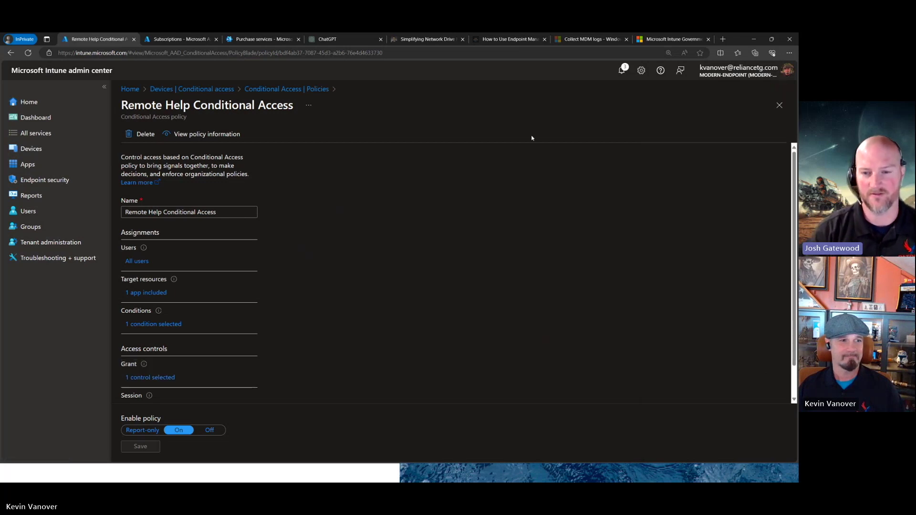